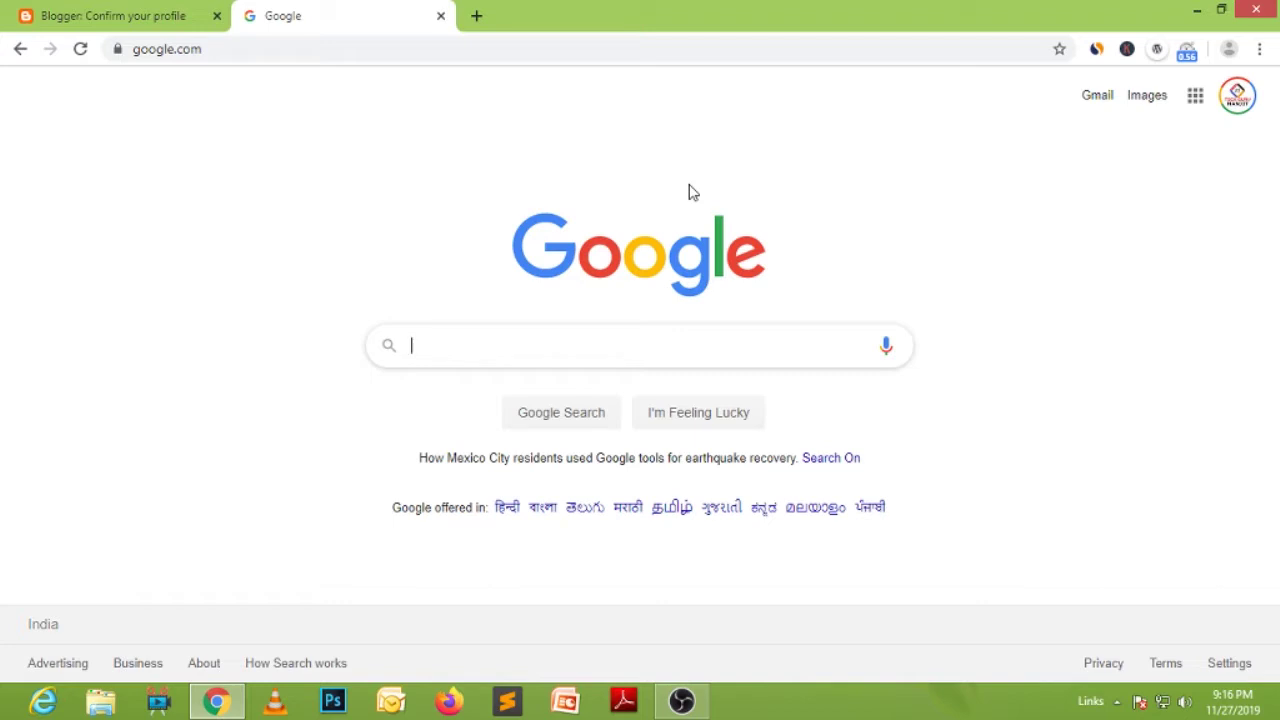
# Search Google for "blogger".
pyautogui.write('blog')
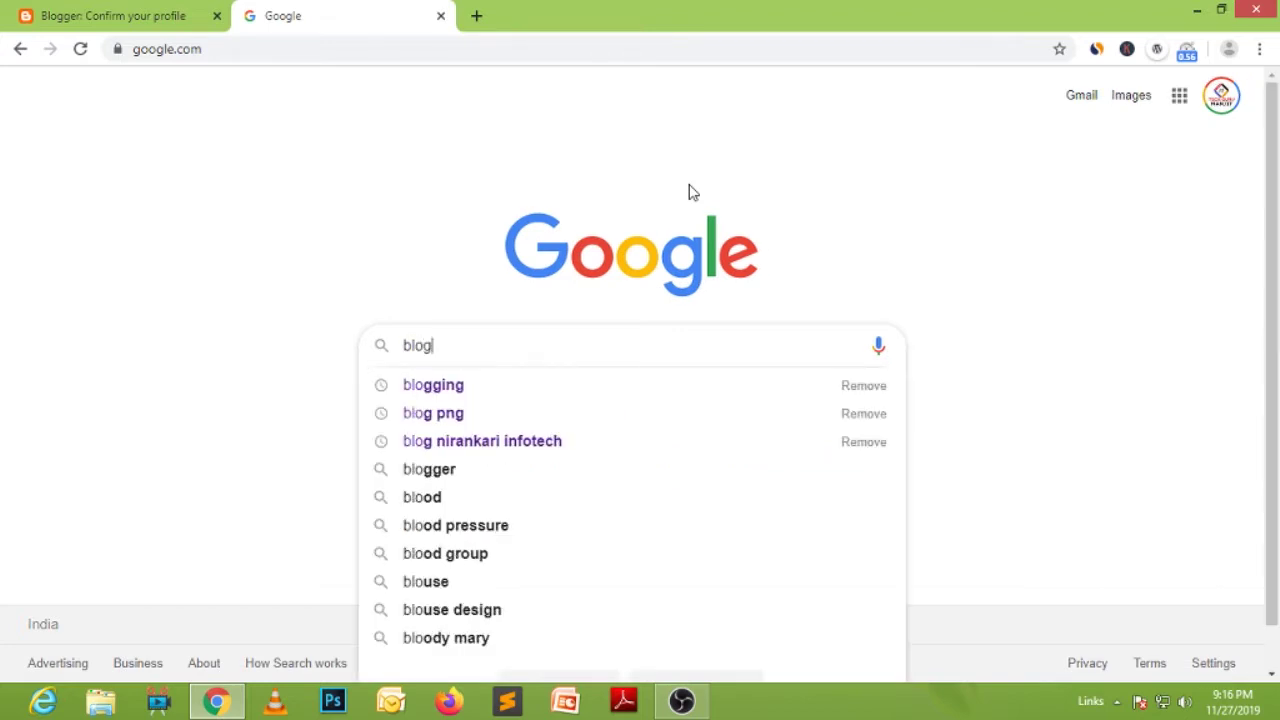
pyautogui.write('ger')
pyautogui.press('Return')
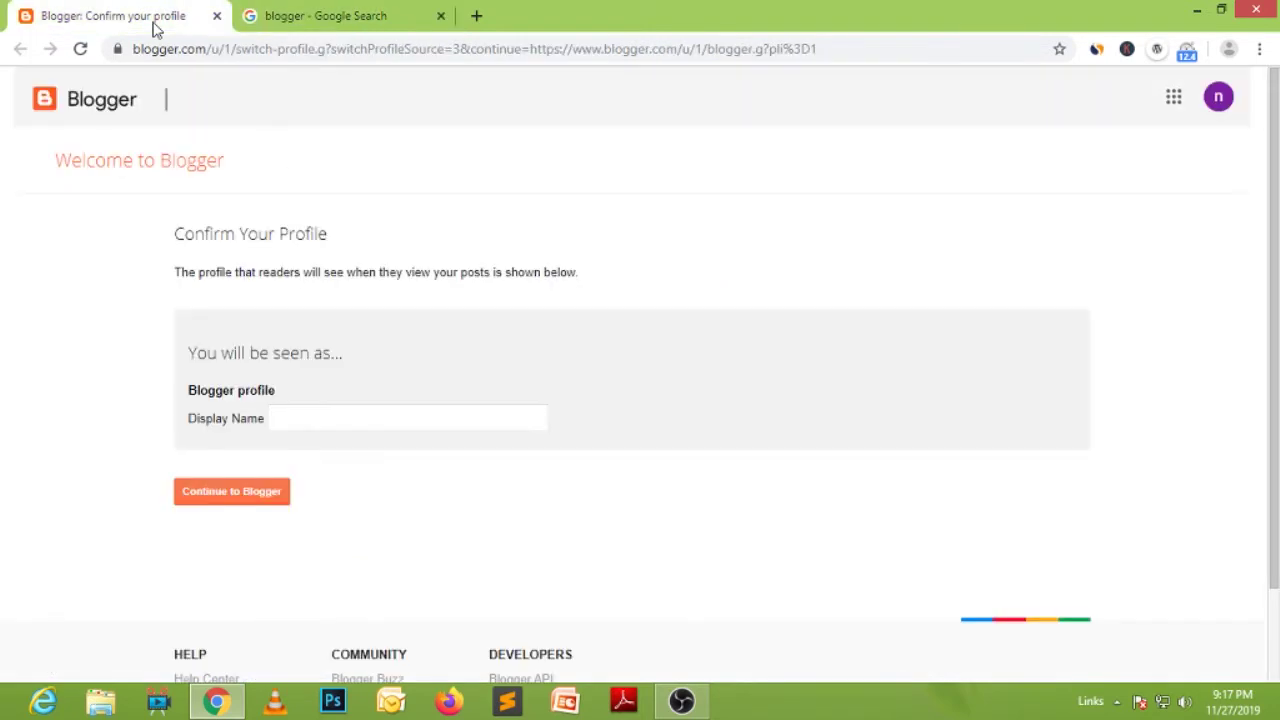
# Set the Blogger profile's display name to "Sarsari Naukri" and continue to Blogger.
pyautogui.click(153, 20)
pyautogui.click(300, 418)
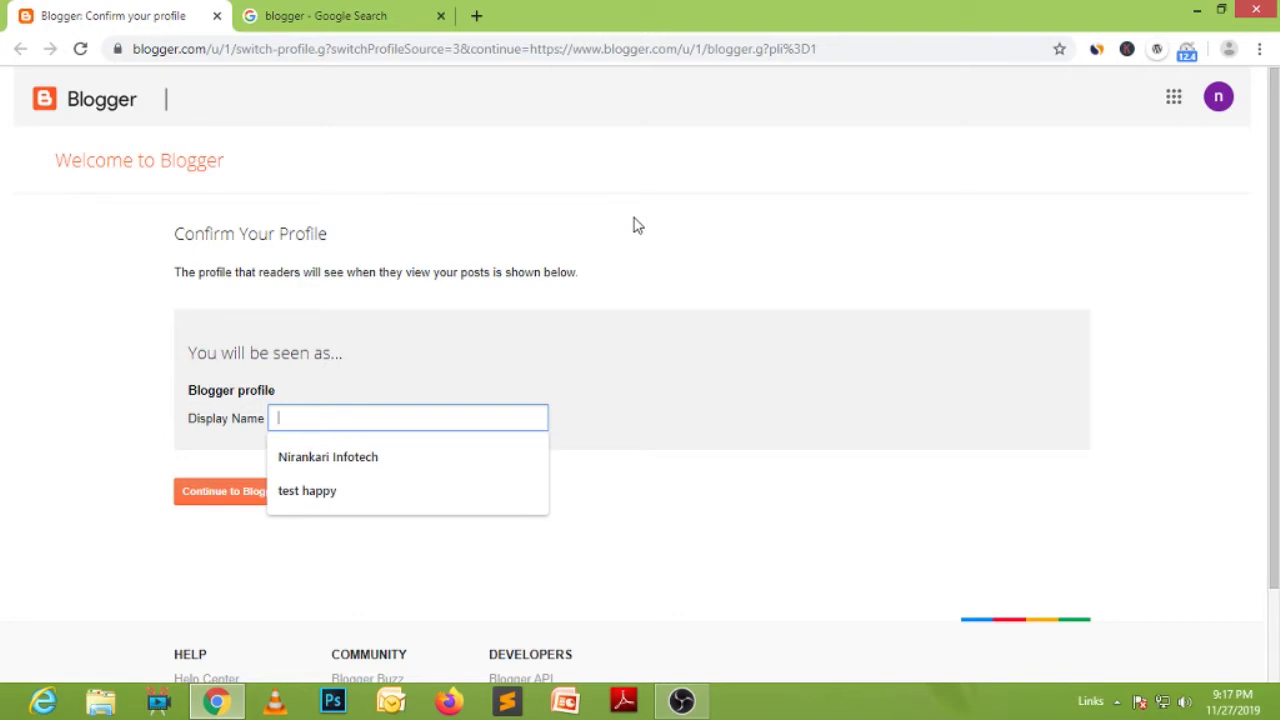
pyautogui.write('Sa')
pyautogui.write('l')
pyautogui.write('rs')
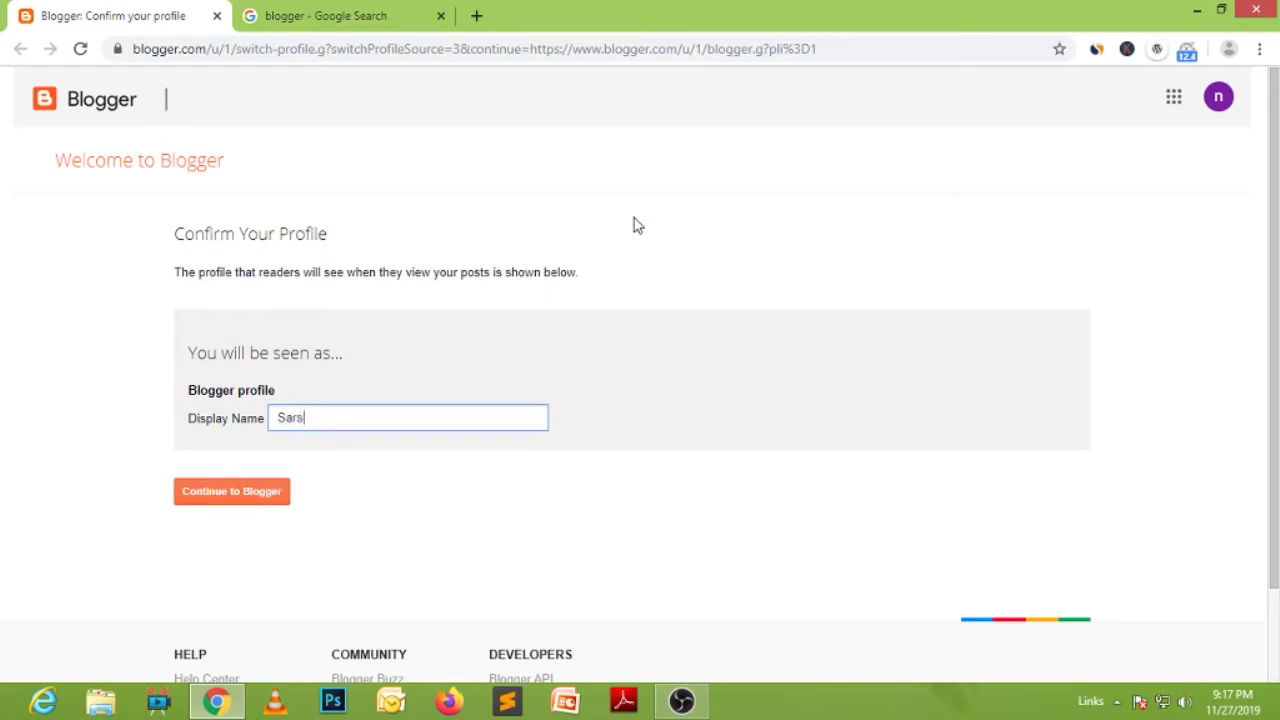
pyautogui.write('ari Naukri')
pyautogui.click(218, 499)
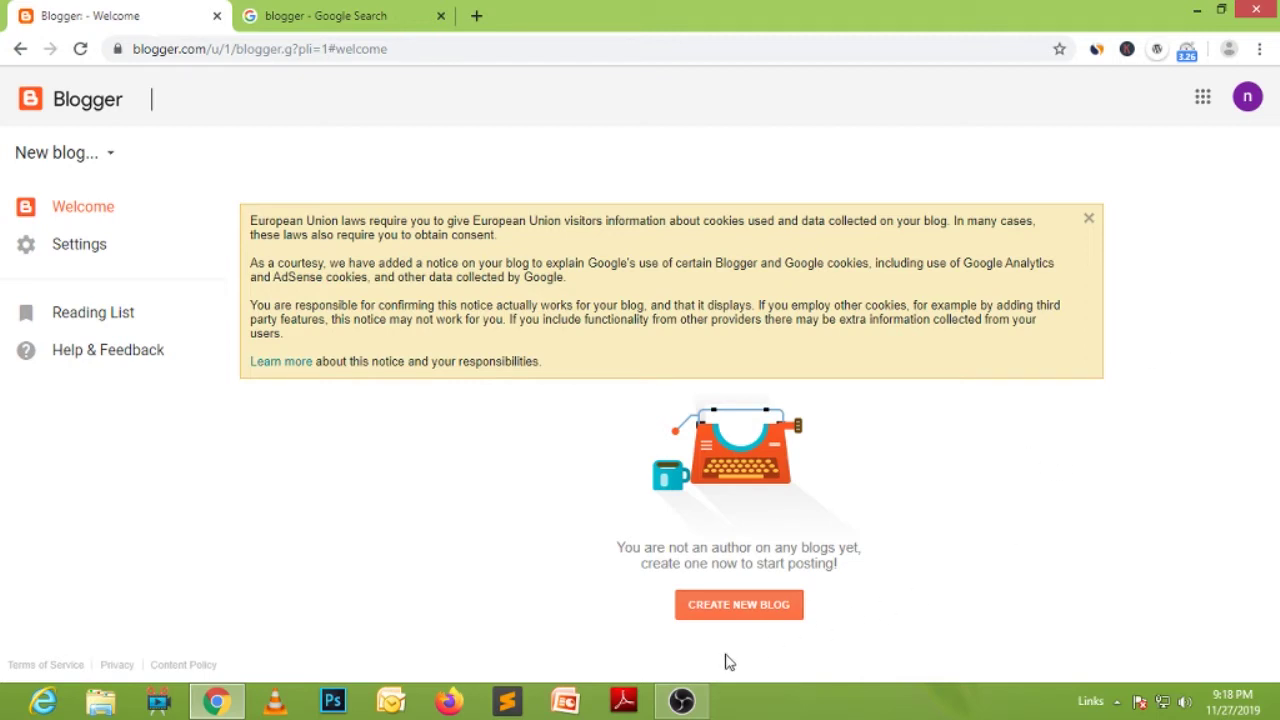
# Start a new blog titled "Sarkari Naukri" and try the address sarkarinaukri.blogspot.com.
pyautogui.click(730, 616)
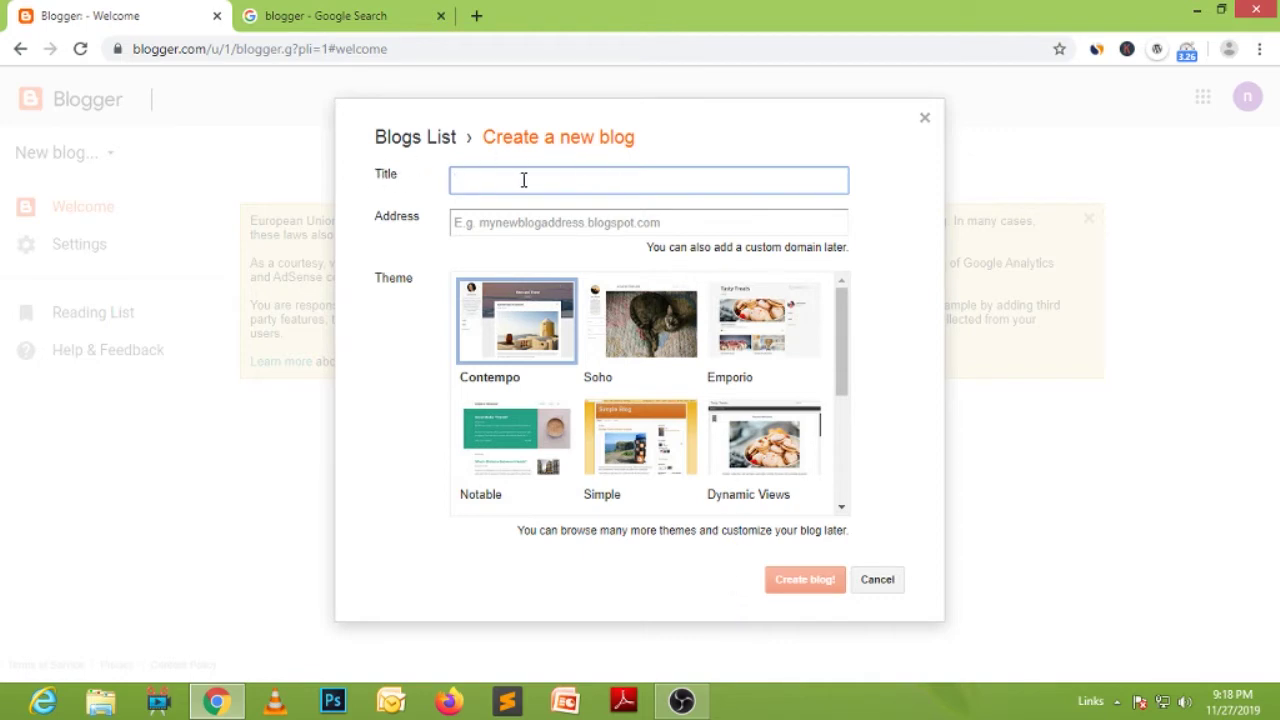
pyautogui.write('Sarkari Naukri')
pyautogui.click(537, 221)
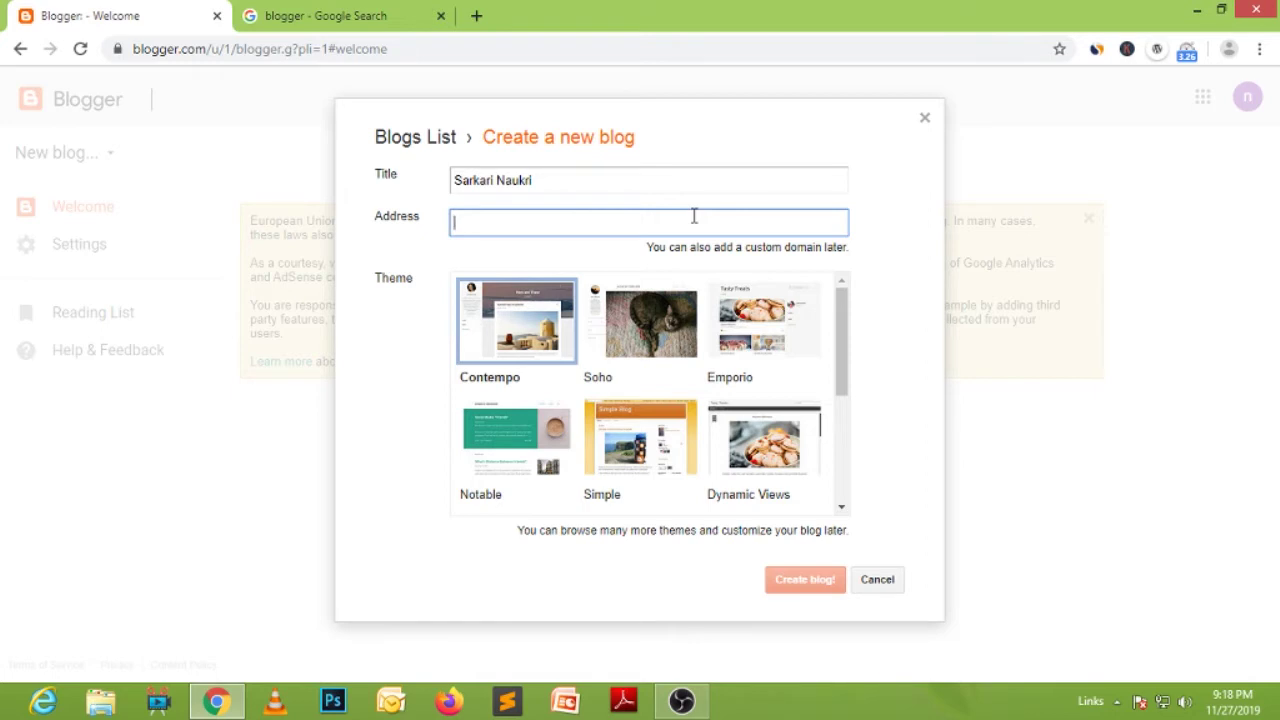
pyautogui.click(390, 18)
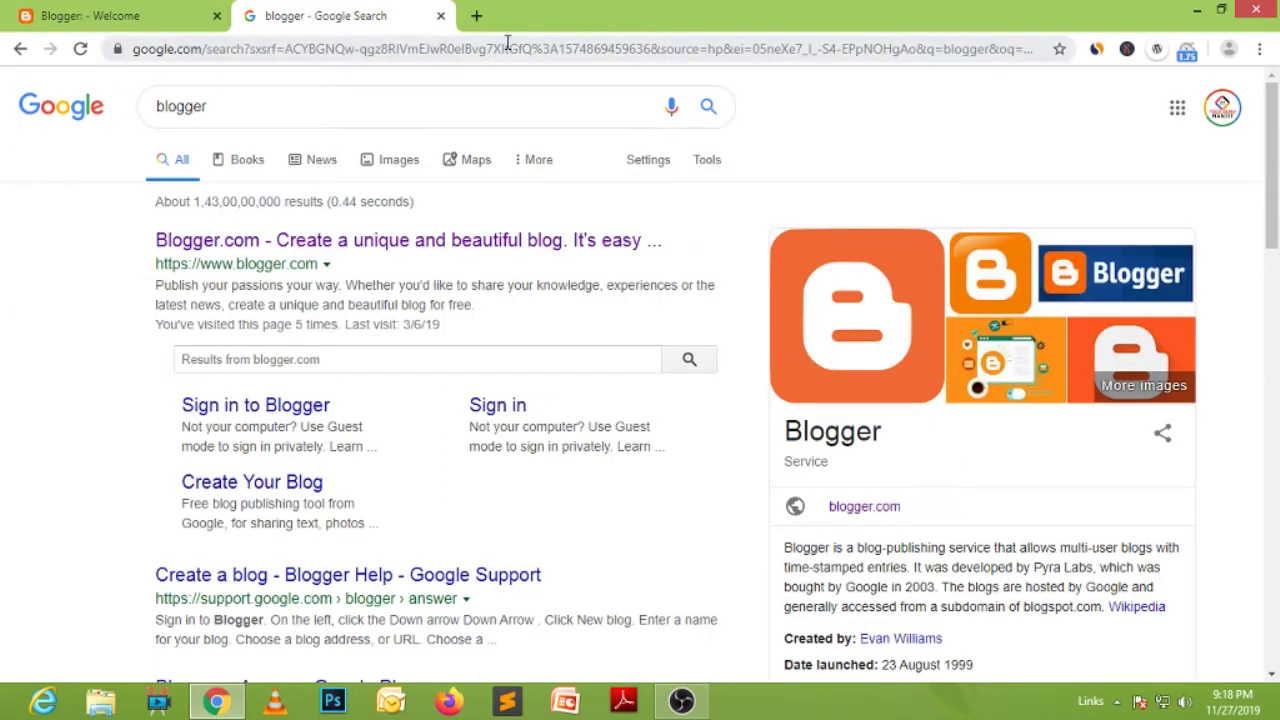
pyautogui.click(165, 22)
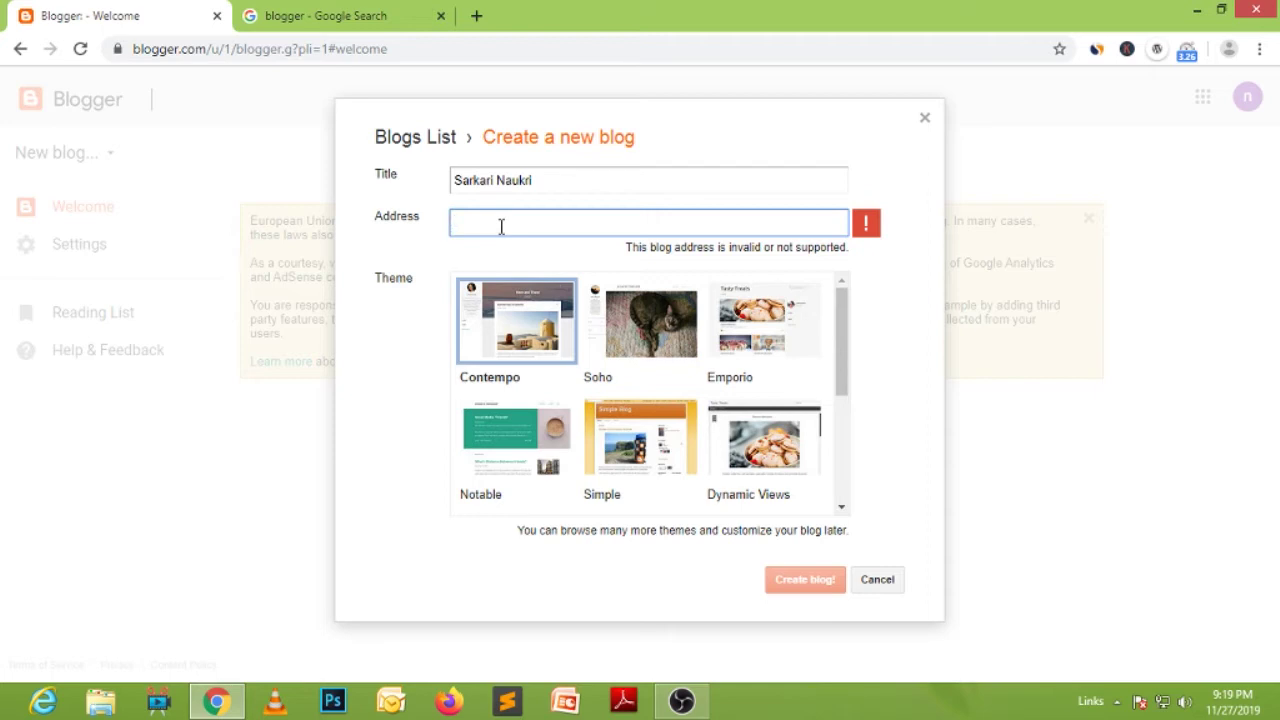
pyautogui.write('sarkarinaukri')
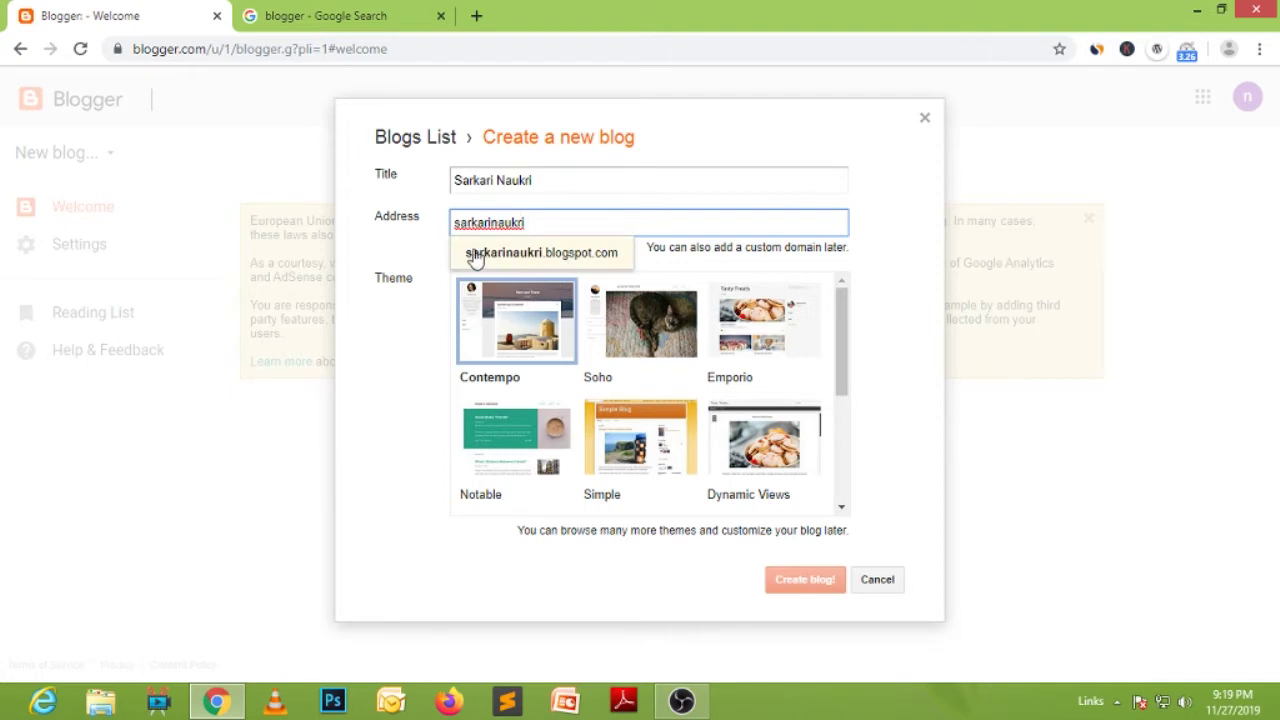
pyautogui.click(597, 258)
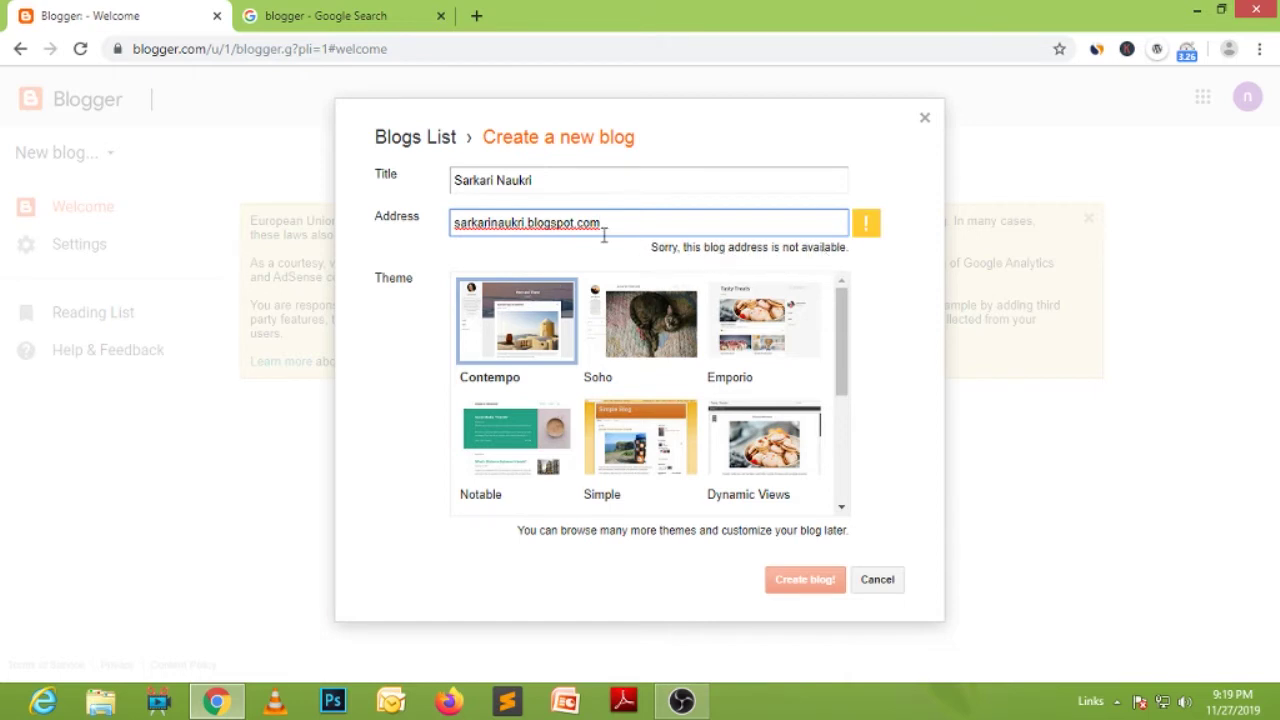
# Try the hyphenated blog address sarkari-naukri.blogspot.com.
pyautogui.click(494, 222)
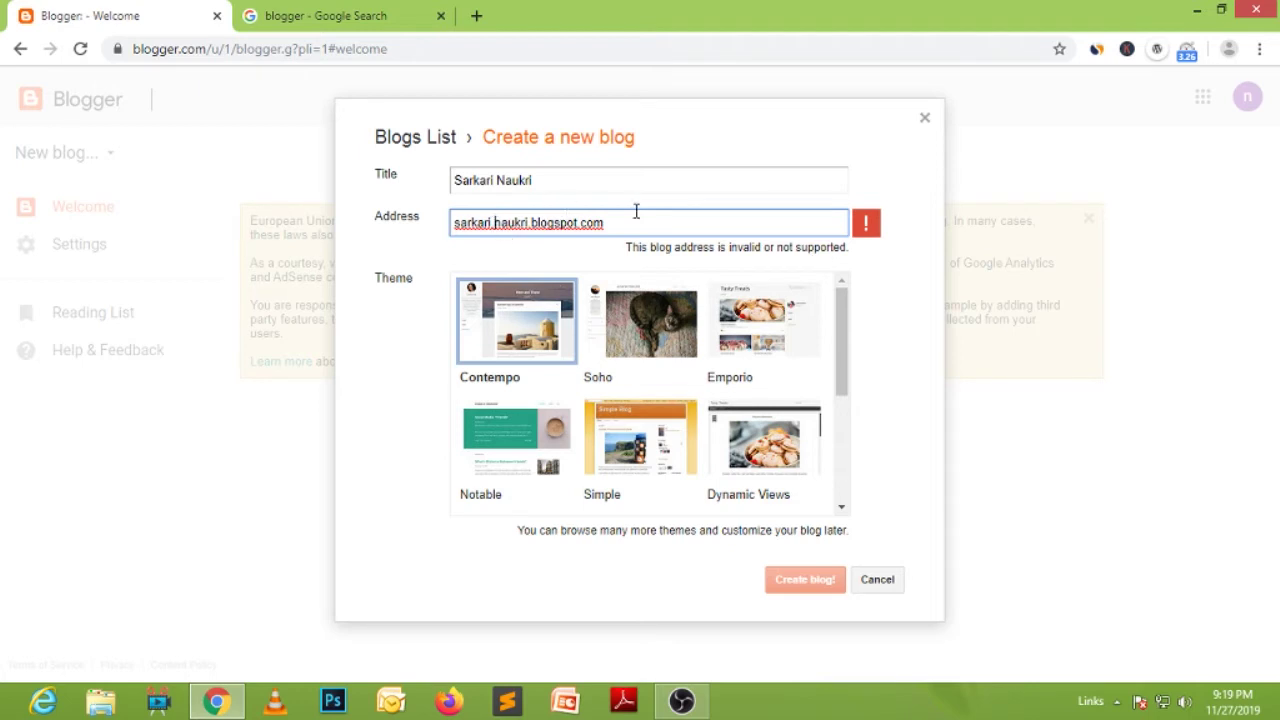
pyautogui.press('BackSpace')
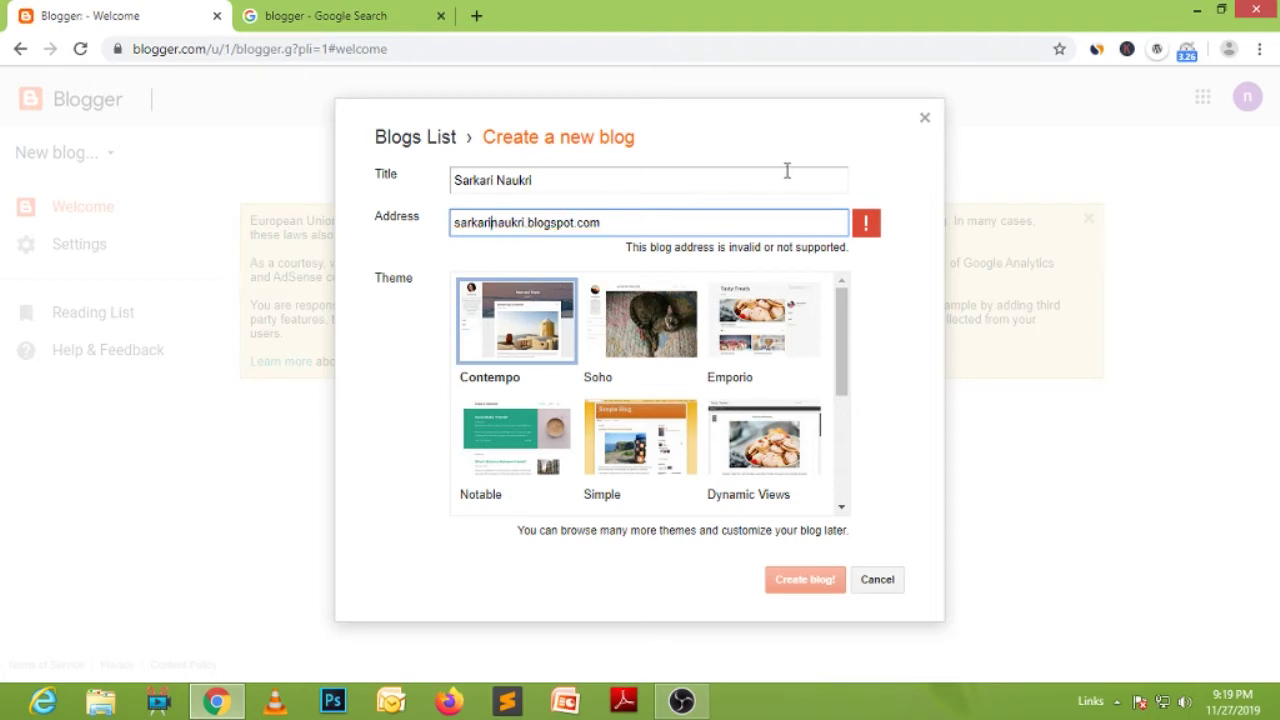
pyautogui.write('-')
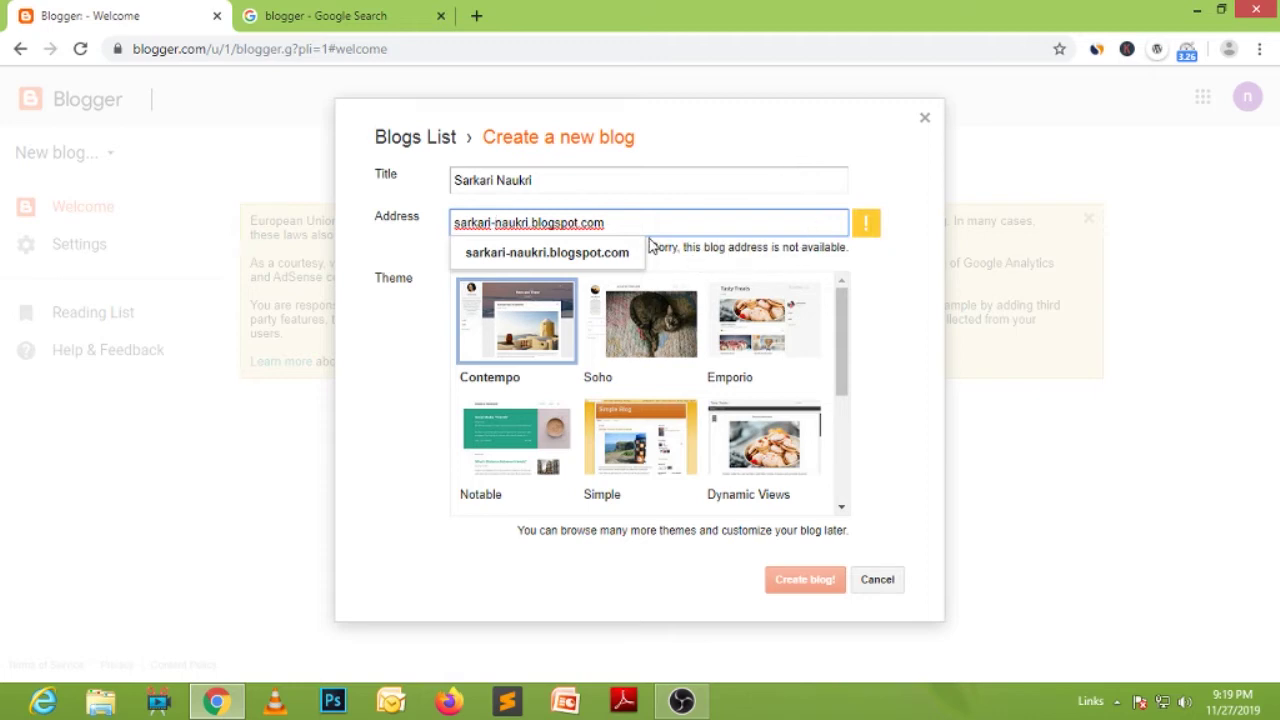
pyautogui.press('BackSpace')
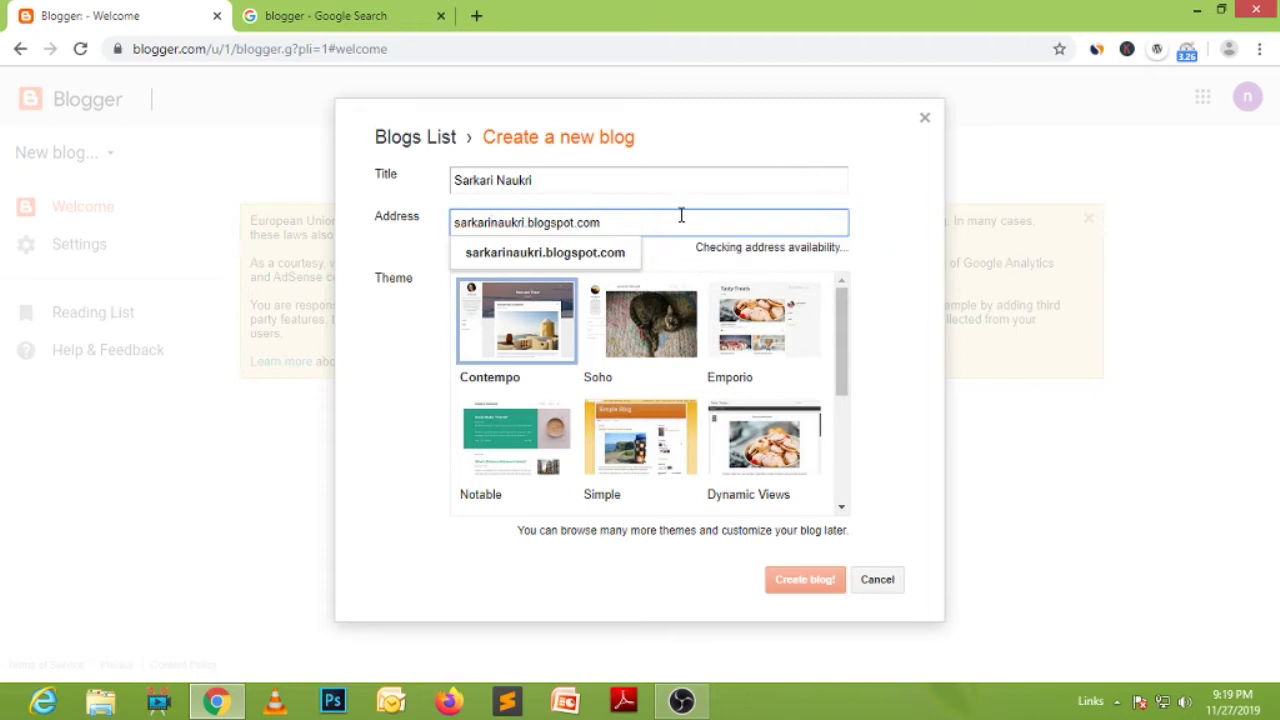
# Try shortening the blog address to sn.blogspot.com.
pyautogui.press('Right')
pyautogui.press('Right')
pyautogui.press('Right')
pyautogui.press('Right')
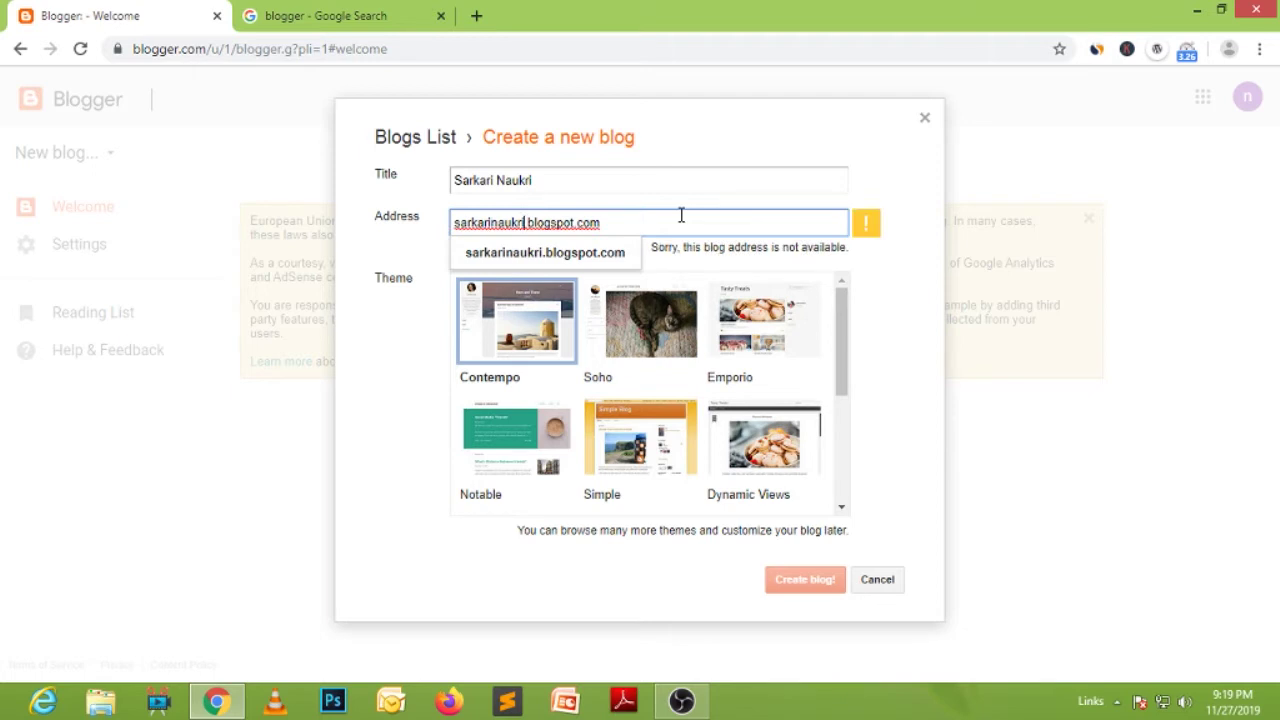
pyautogui.press('BackSpace')
pyautogui.press('BackSpace')
pyautogui.press('BackSpace')
pyautogui.press('BackSpace')
pyautogui.press('BackSpace')
pyautogui.press('BackSpace')
pyautogui.press('BackSpace')
pyautogui.press('BackSpace')
pyautogui.press('BackSpace')
pyautogui.press('BackSpace')
pyautogui.press('BackSpace')
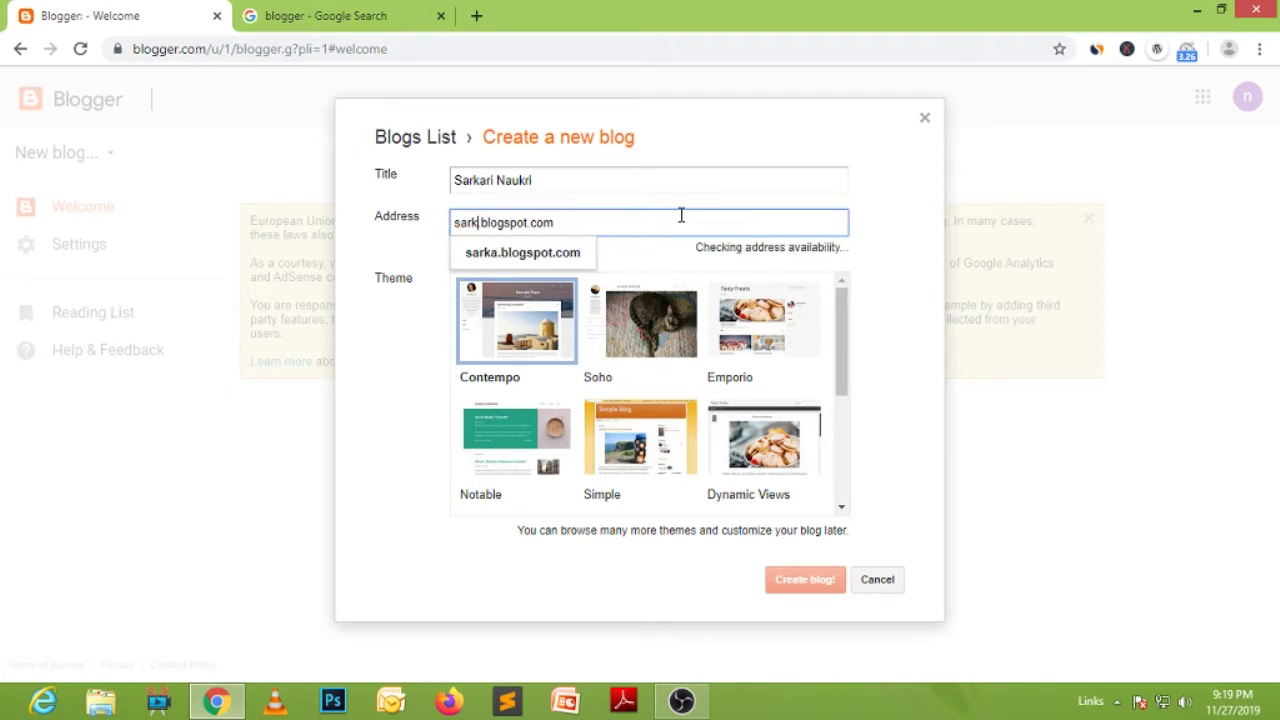
pyautogui.press('BackSpace')
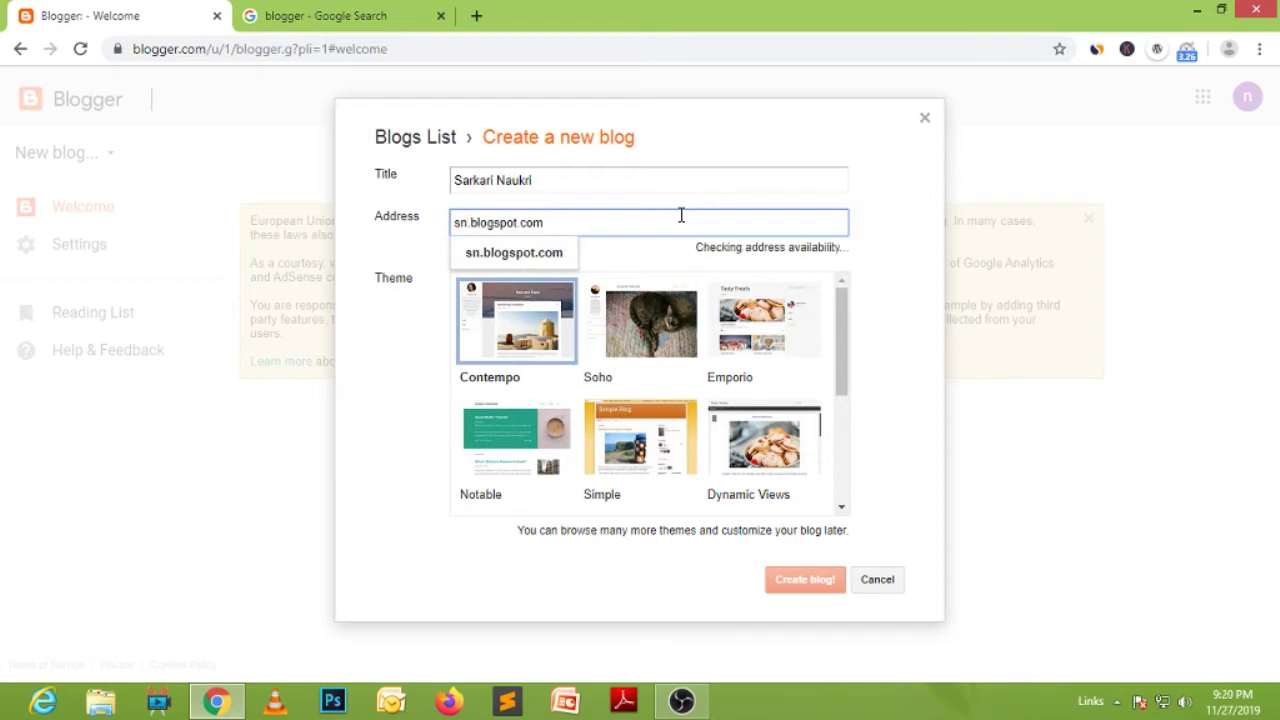
pyautogui.click(514, 260)
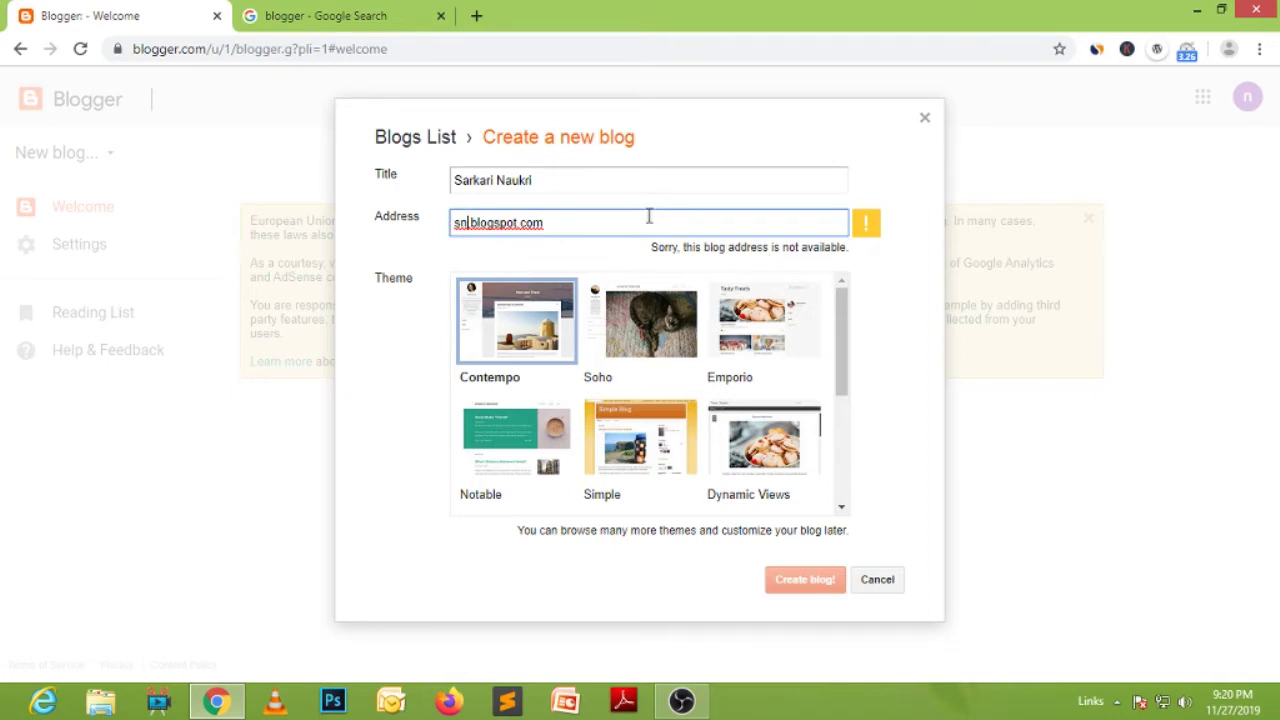
# Try snaukri.blogspot.com as the blog address.
pyautogui.press('Home')
pyautogui.press('Right')
pyautogui.press('Right')
pyautogui.write('aukri')
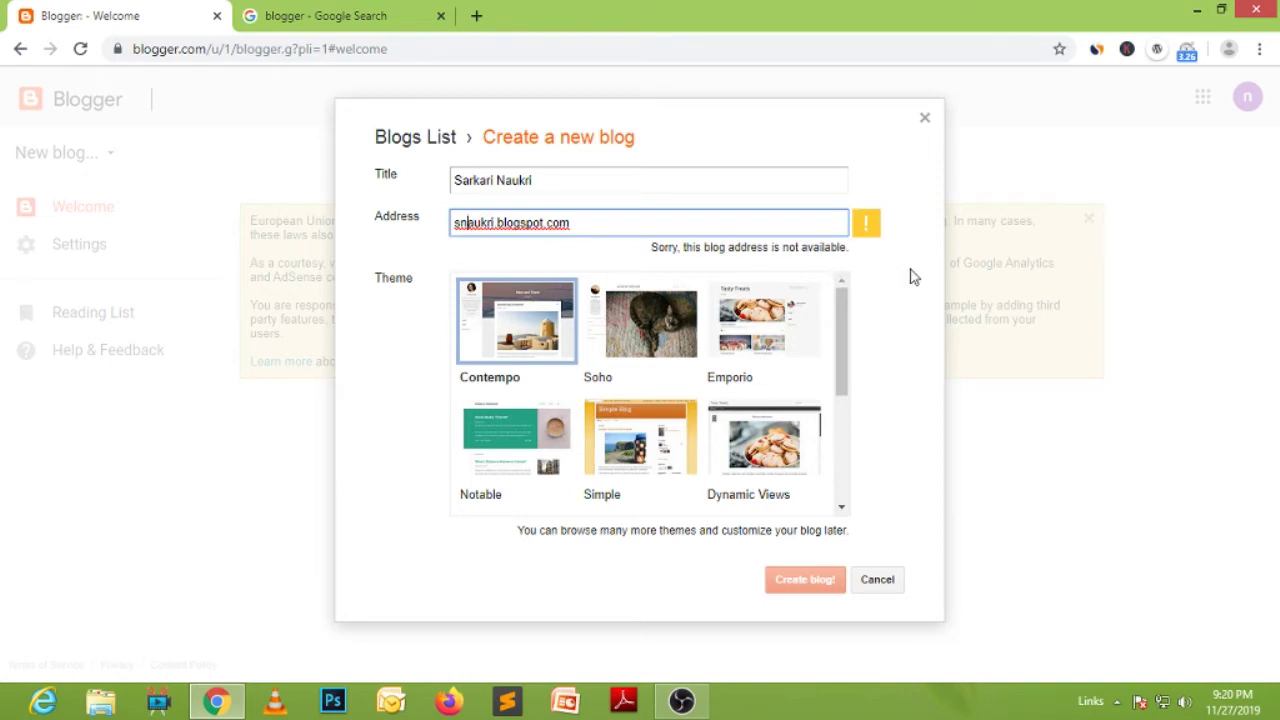
# Try the full name with a number as the blog address, sarkarinaukri19.blogspot.com.
pyautogui.write('arkarinaukri')
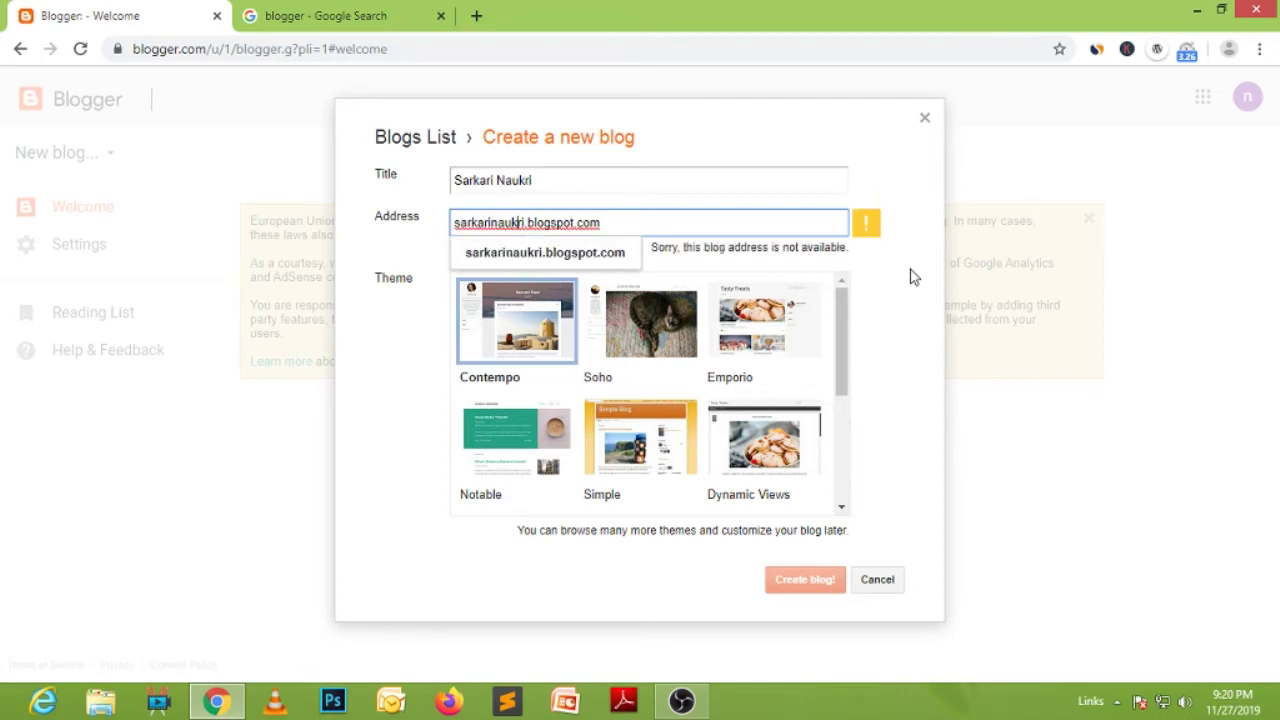
pyautogui.write('19')
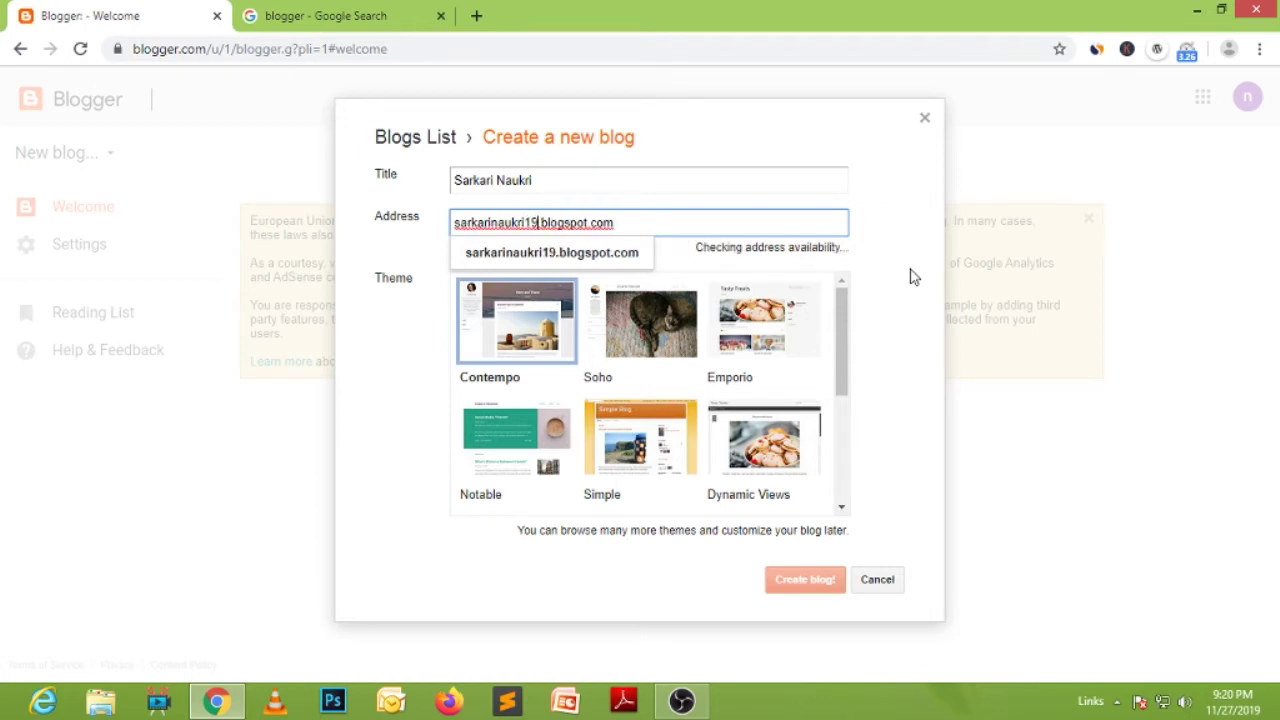
pyautogui.click(583, 255)
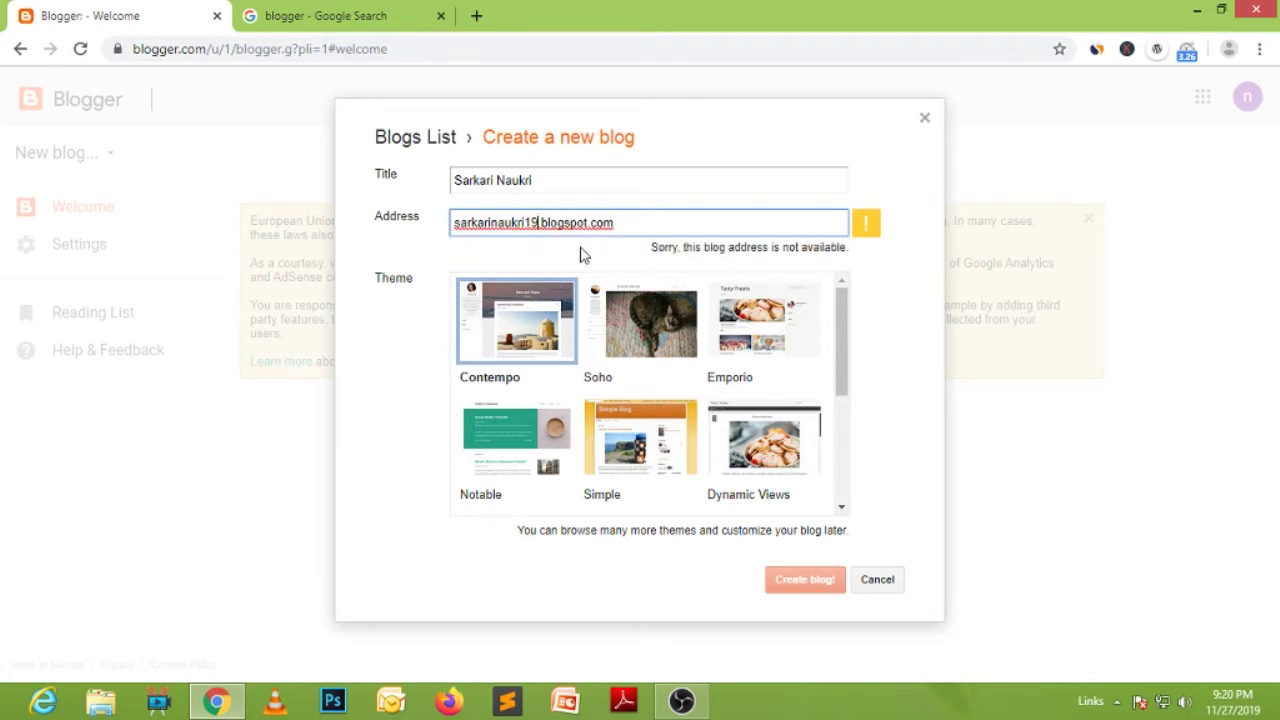
# Try sarkarinaukri2020.blogspot.com as the blog address.
pyautogui.press('BackSpace')
pyautogui.press('BackSpace')
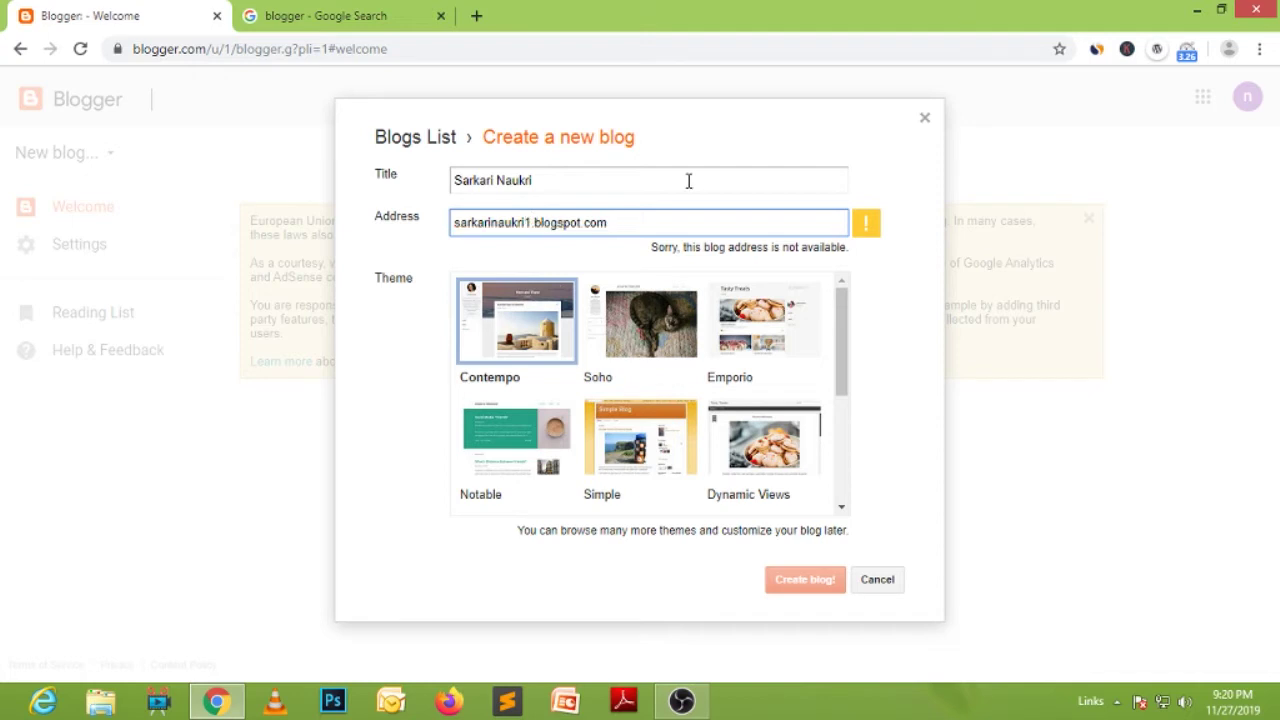
pyautogui.write('2020')
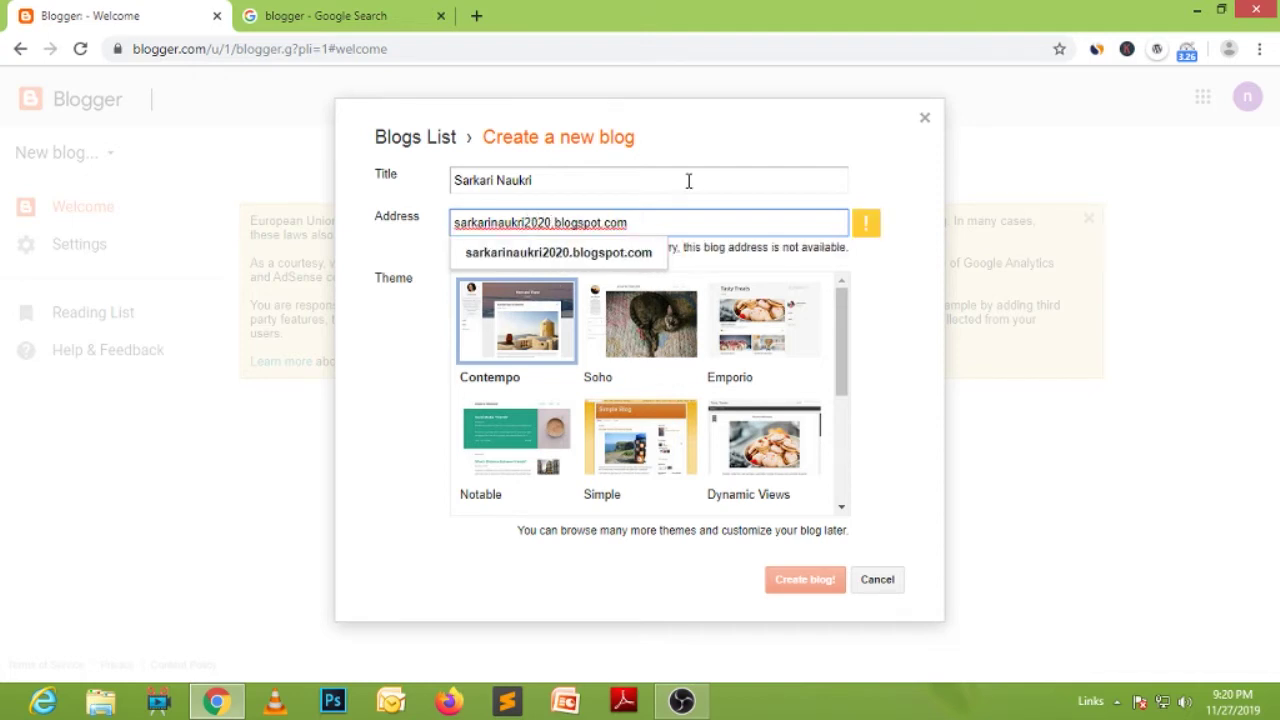
# Set the blog address to sarkarinaukri220.blogspot.com.
pyautogui.press('BackSpace')
pyautogui.press('BackSpace')
pyautogui.press('BackSpace')
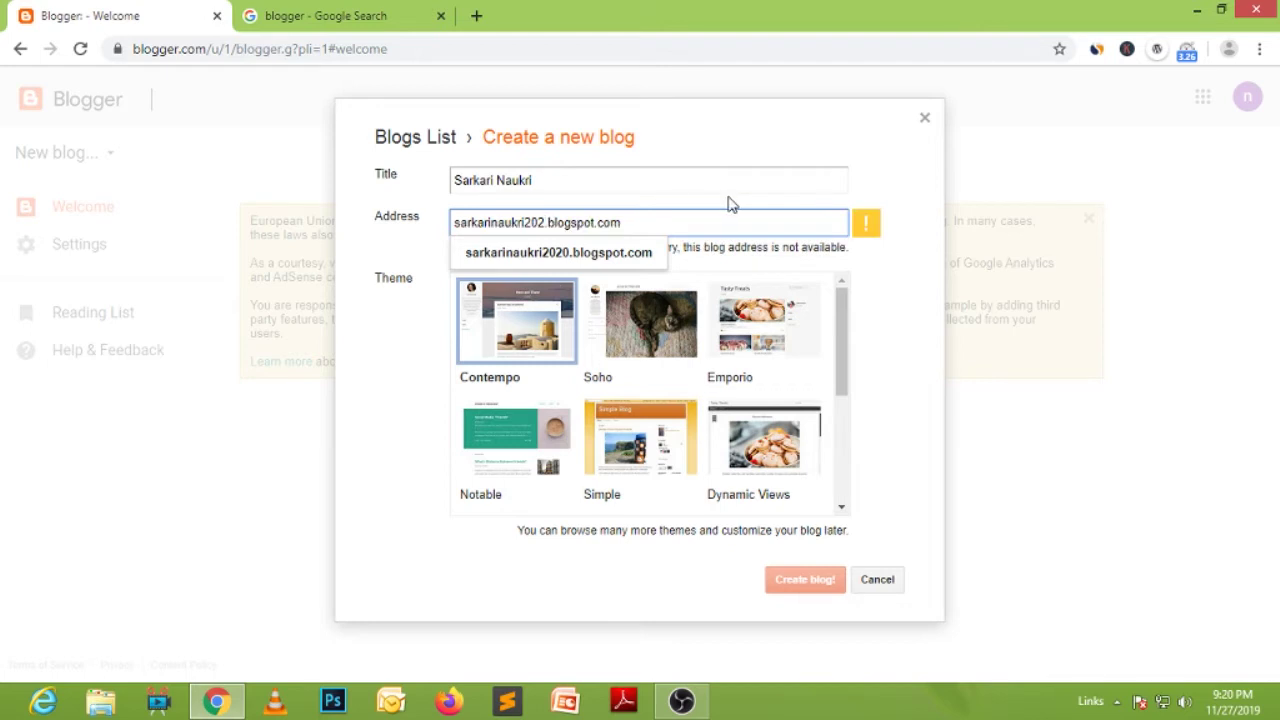
pyautogui.write('20')
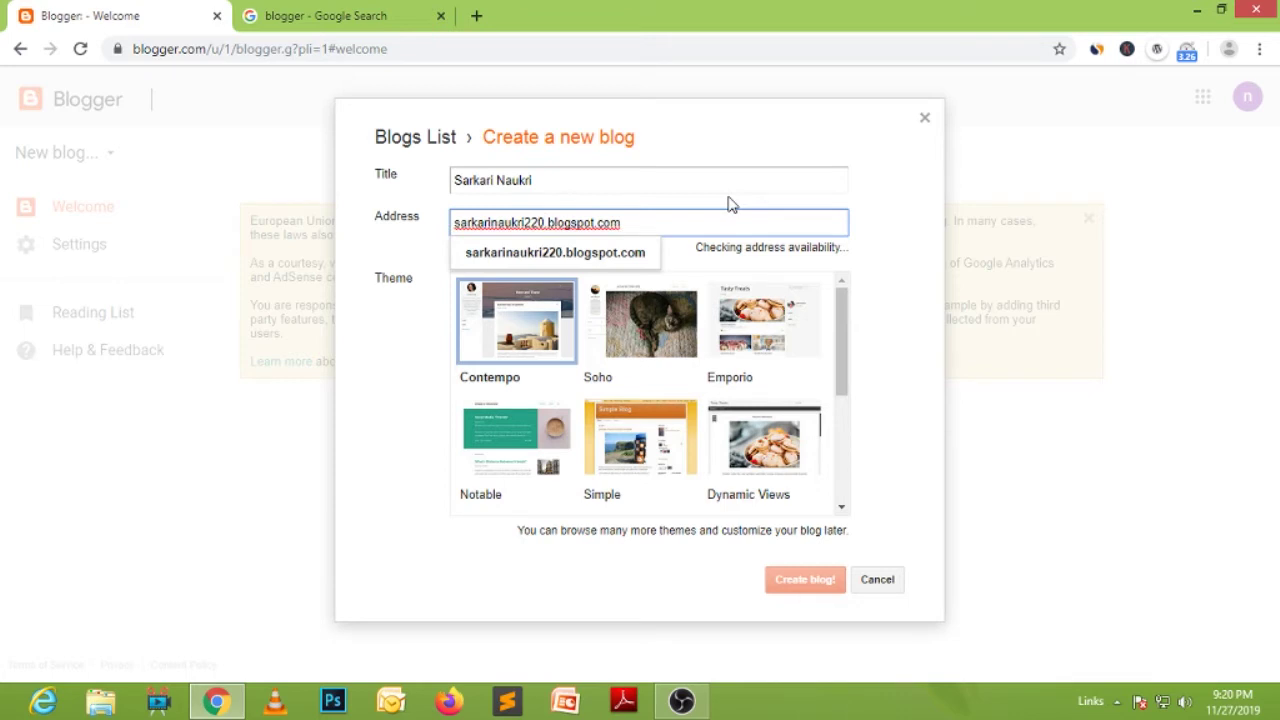
pyautogui.click(541, 224)
pyautogui.click(557, 262)
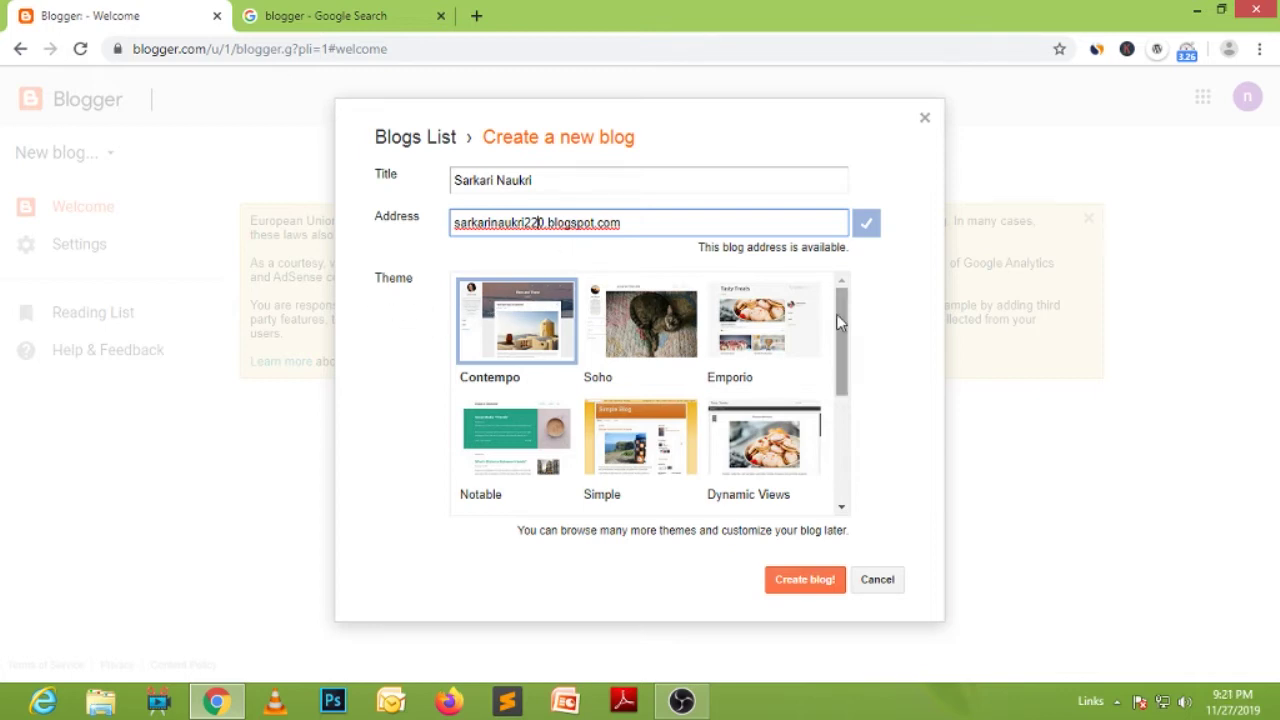
# Choose the Simple theme from the available themes and create the blog.
pyautogui.moveTo(845, 320); pyautogui.dragTo(841, 447)
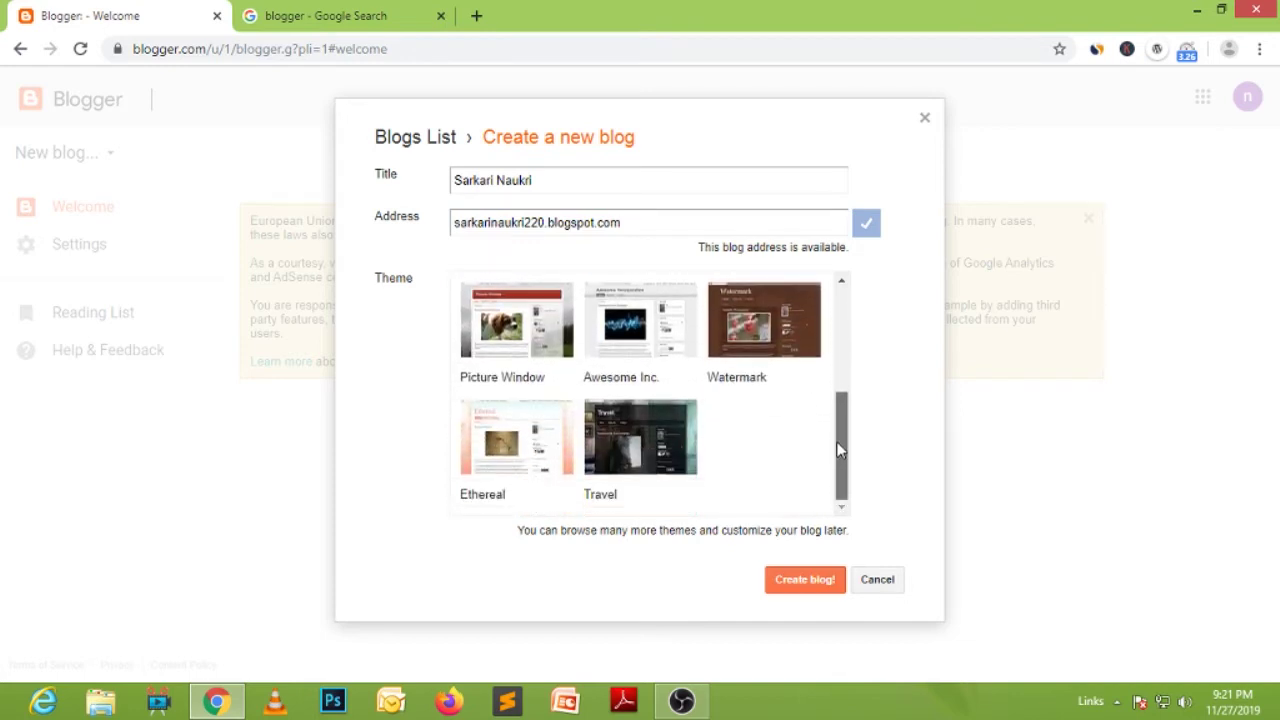
pyautogui.moveTo(840, 432)
pyautogui.mouseDown()
pyautogui.moveTo(848, 330)
pyautogui.moveTo(843, 440)
pyautogui.mouseUp()
pyautogui.moveTo(843, 440); pyautogui.dragTo(843, 331)
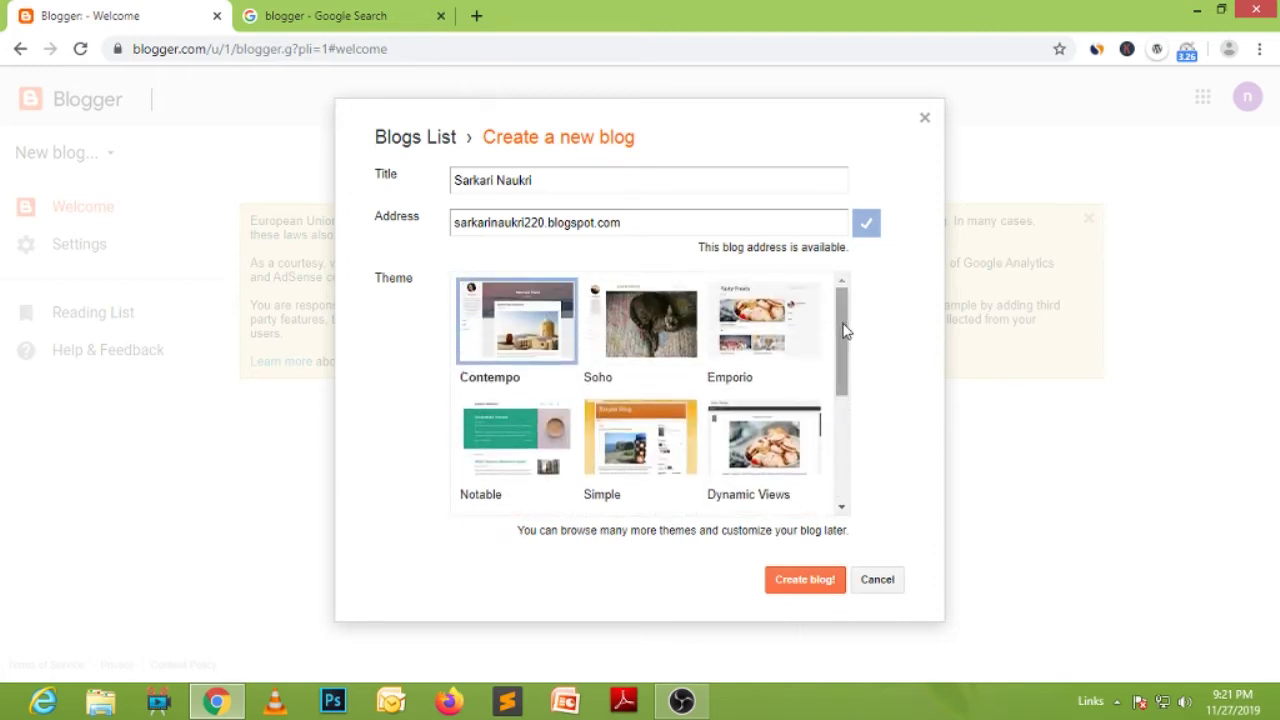
pyautogui.click(630, 437)
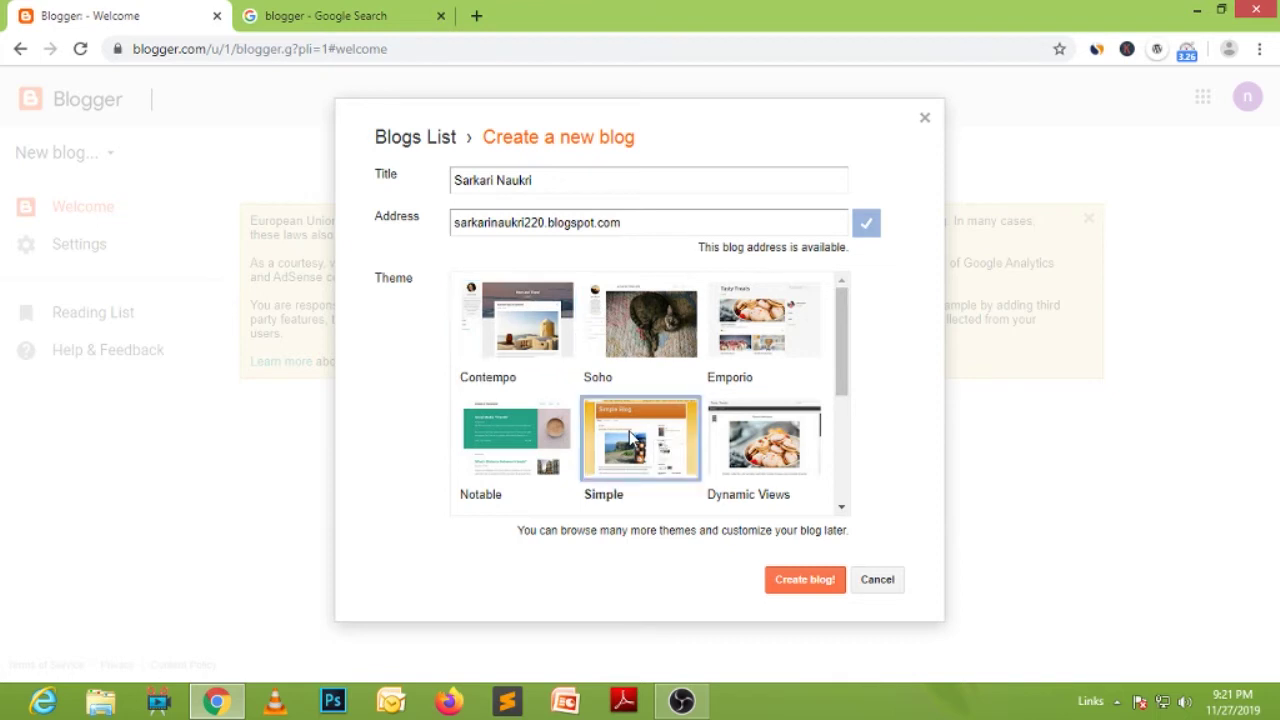
pyautogui.click(820, 586)
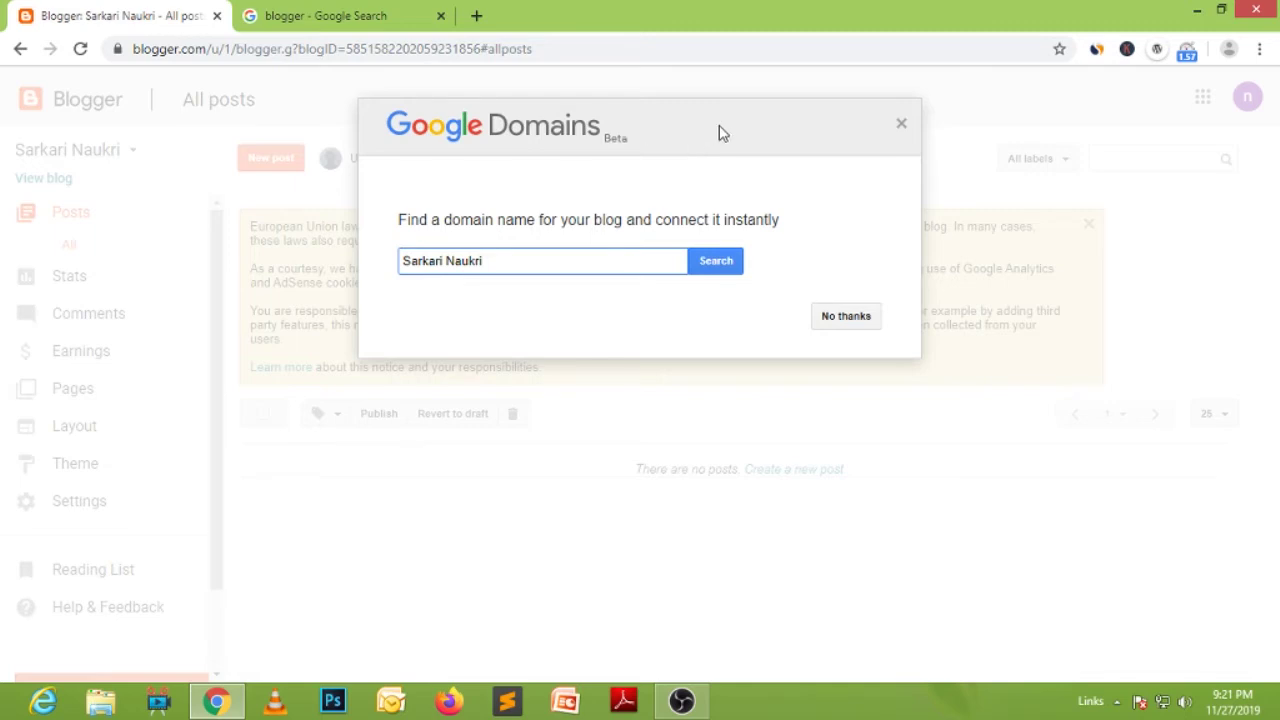
# Decline the Google Domains offer and dismiss the European Union cookie notice.
pyautogui.click(845, 318)
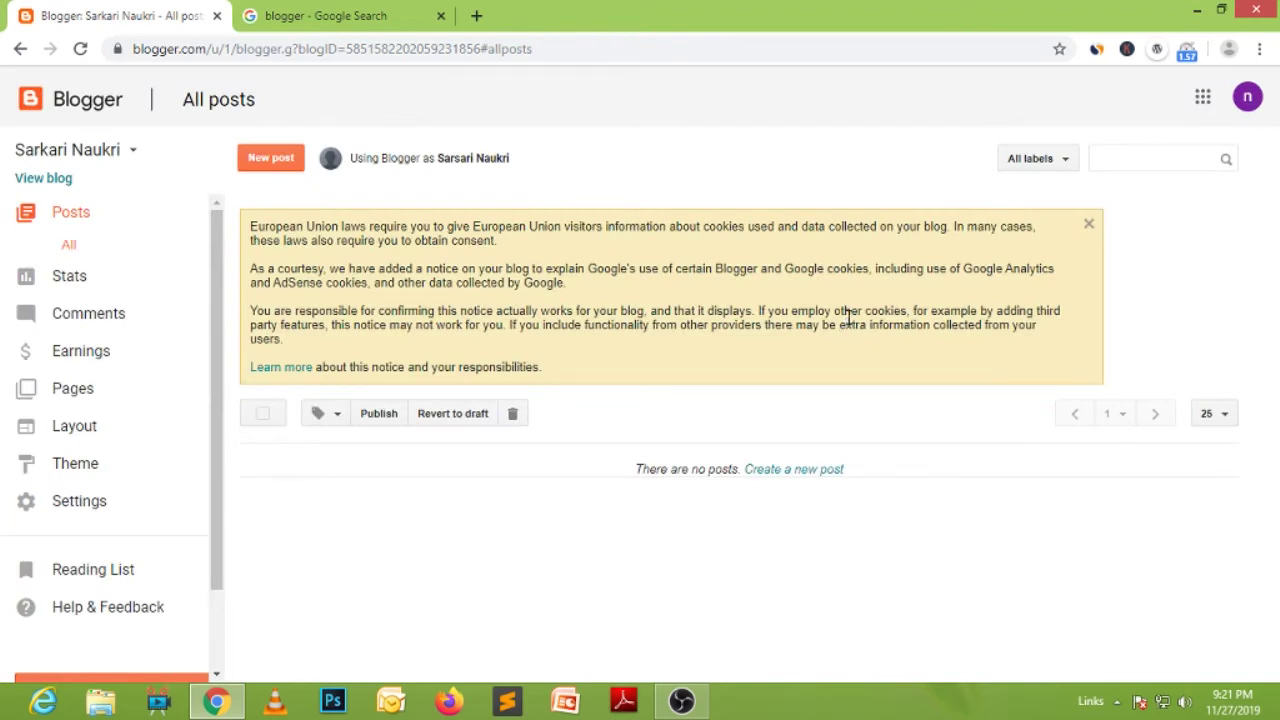
pyautogui.click(1088, 225)
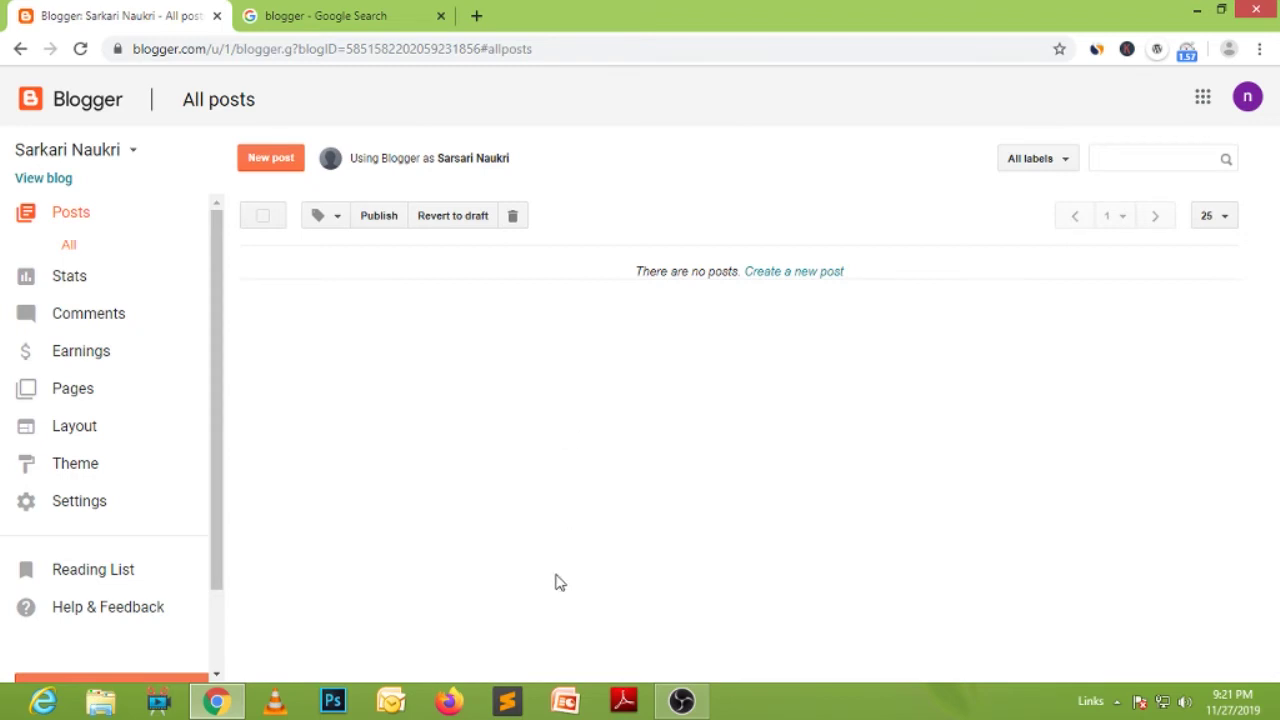
# Open the new blog's stats overview.
pyautogui.click(78, 280)
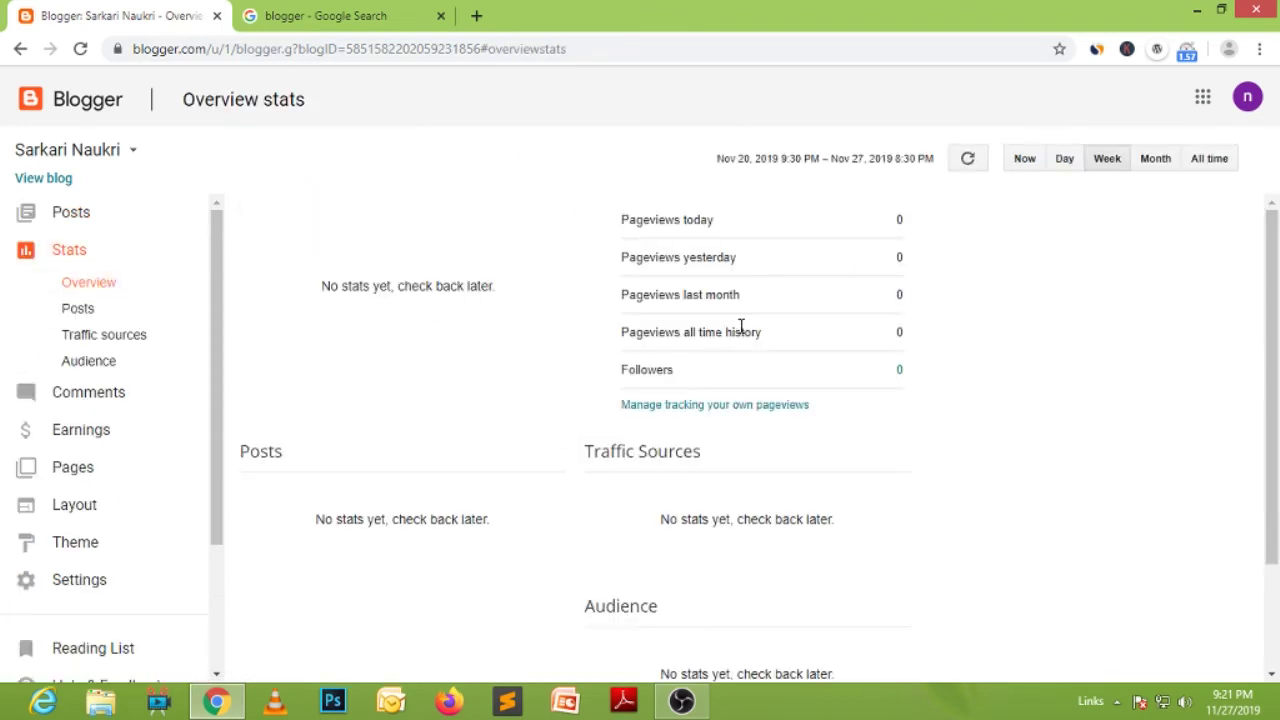
# Review the pageview figures, posts, traffic sources and audience sections of the blog's stats overview.
pyautogui.moveTo(746, 216); pyautogui.dragTo(623, 225)
pyautogui.moveTo(790, 272); pyautogui.dragTo(617, 347)
pyautogui.moveTo(776, 336); pyautogui.dragTo(780, 336)
pyautogui.click(782, 337)
pyautogui.scroll(-2, 1123, 471)
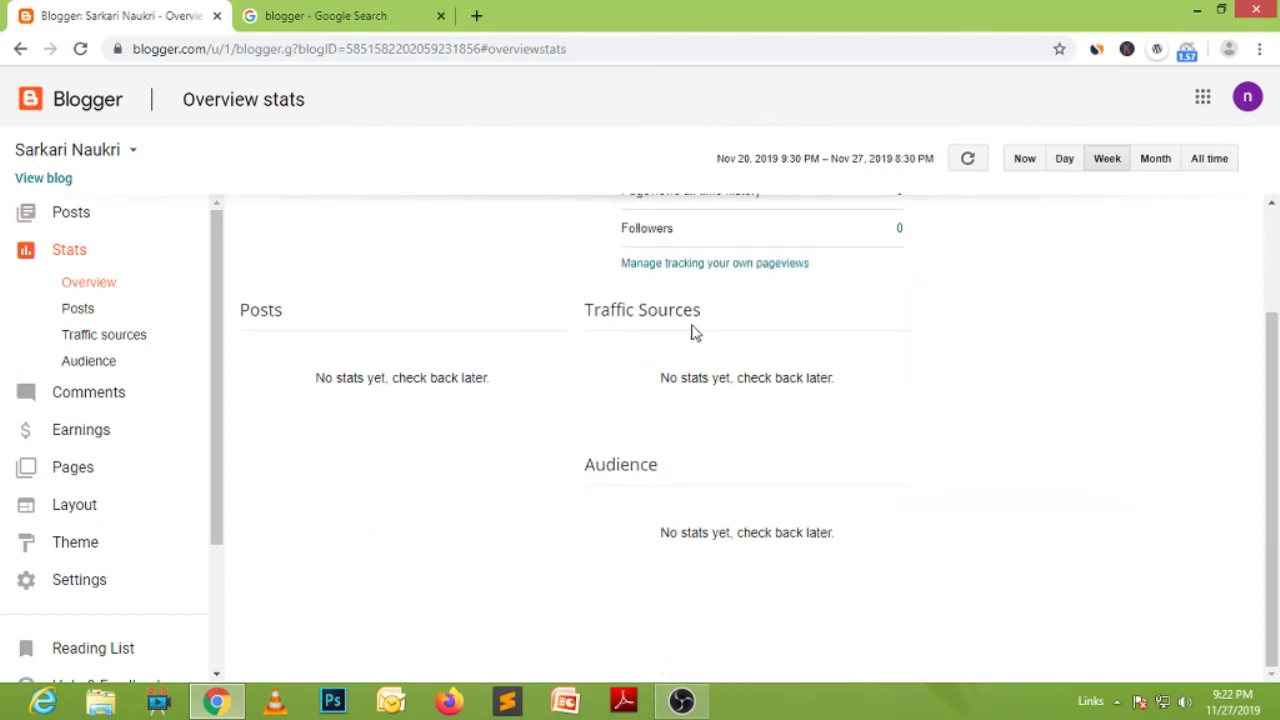
# Look through the blog's published comments, AdSense earnings and pages sections.
pyautogui.click(82, 397)
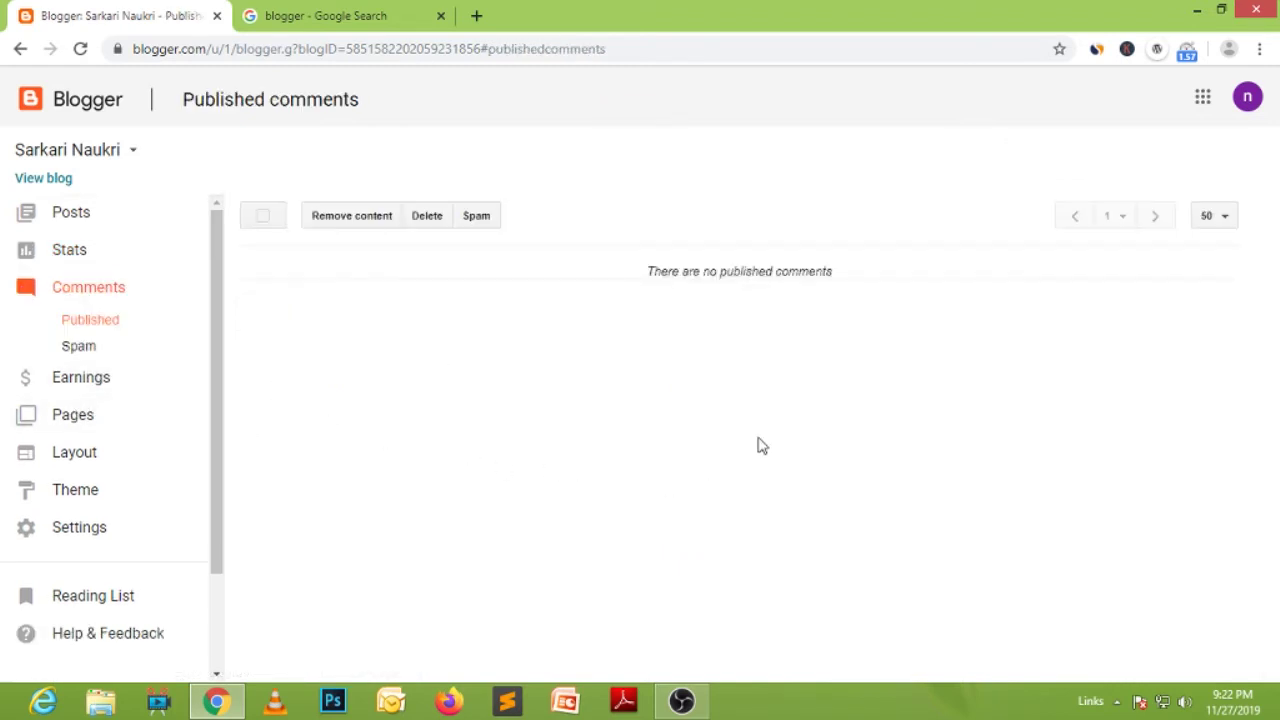
pyautogui.click(87, 385)
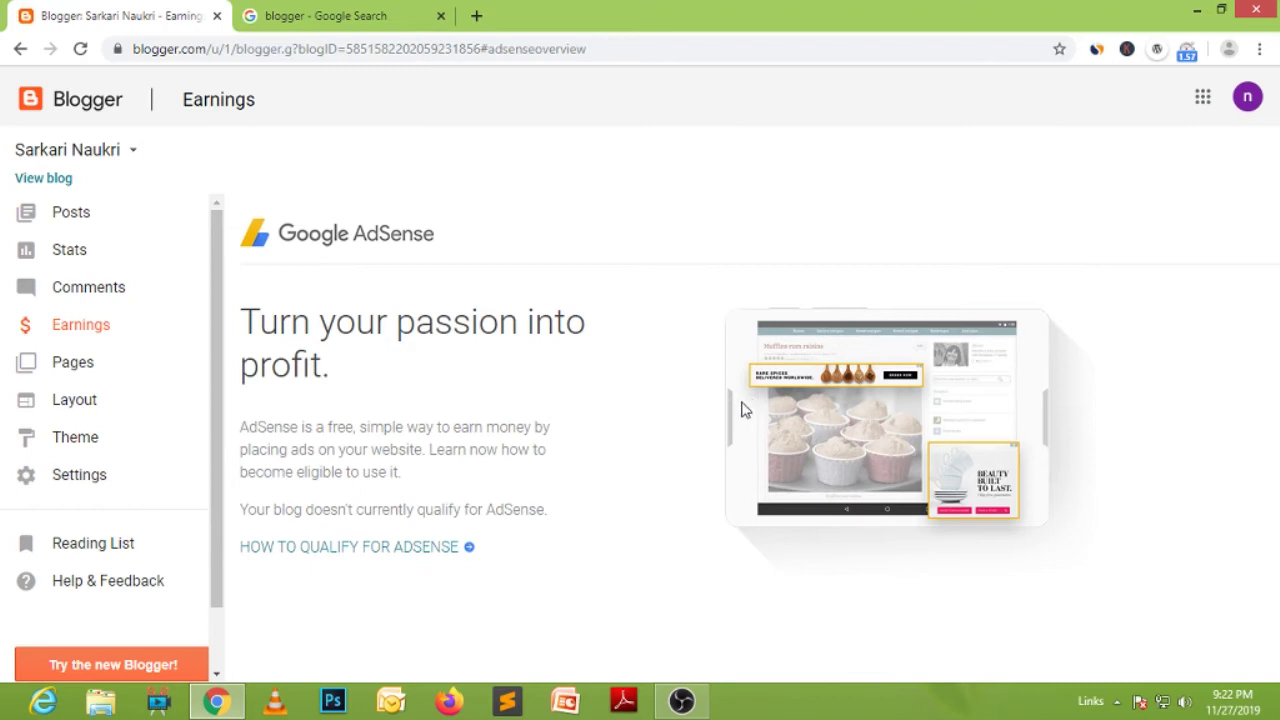
pyautogui.click(64, 364)
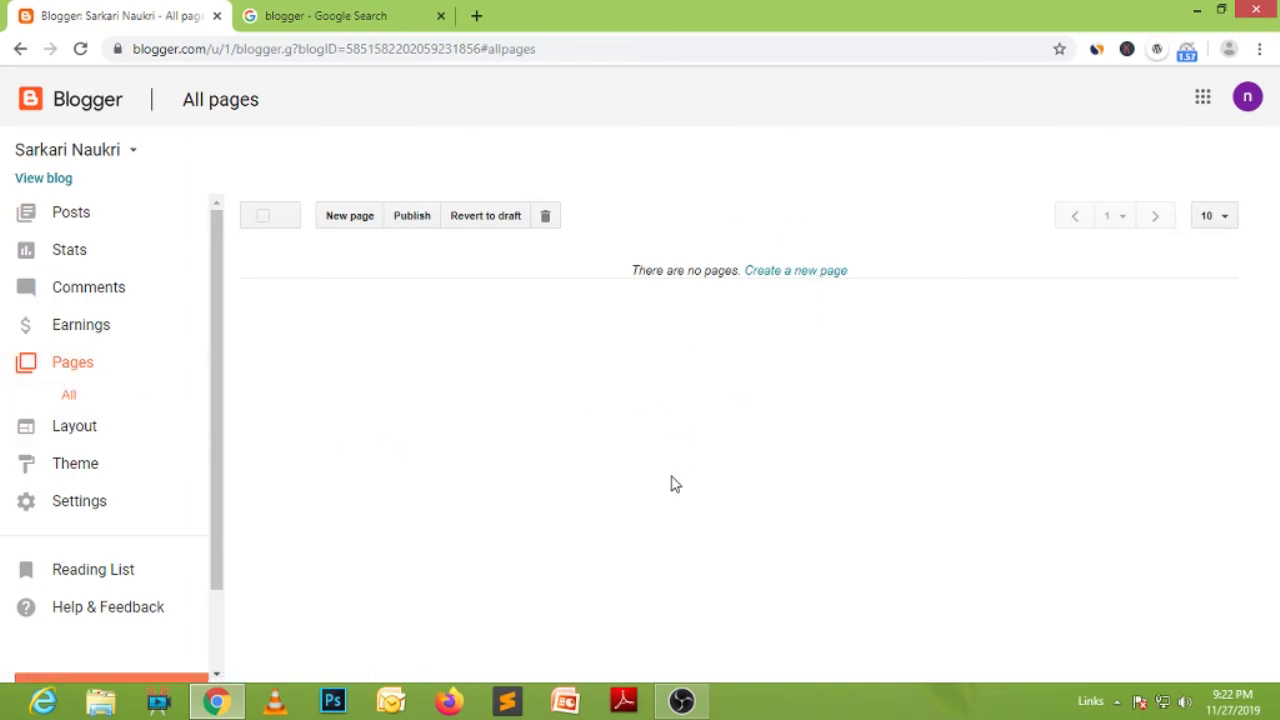
# Open the blog's layout and examine its gadget areas from the favicon and navbar down to the footer.
pyautogui.click(75, 430)
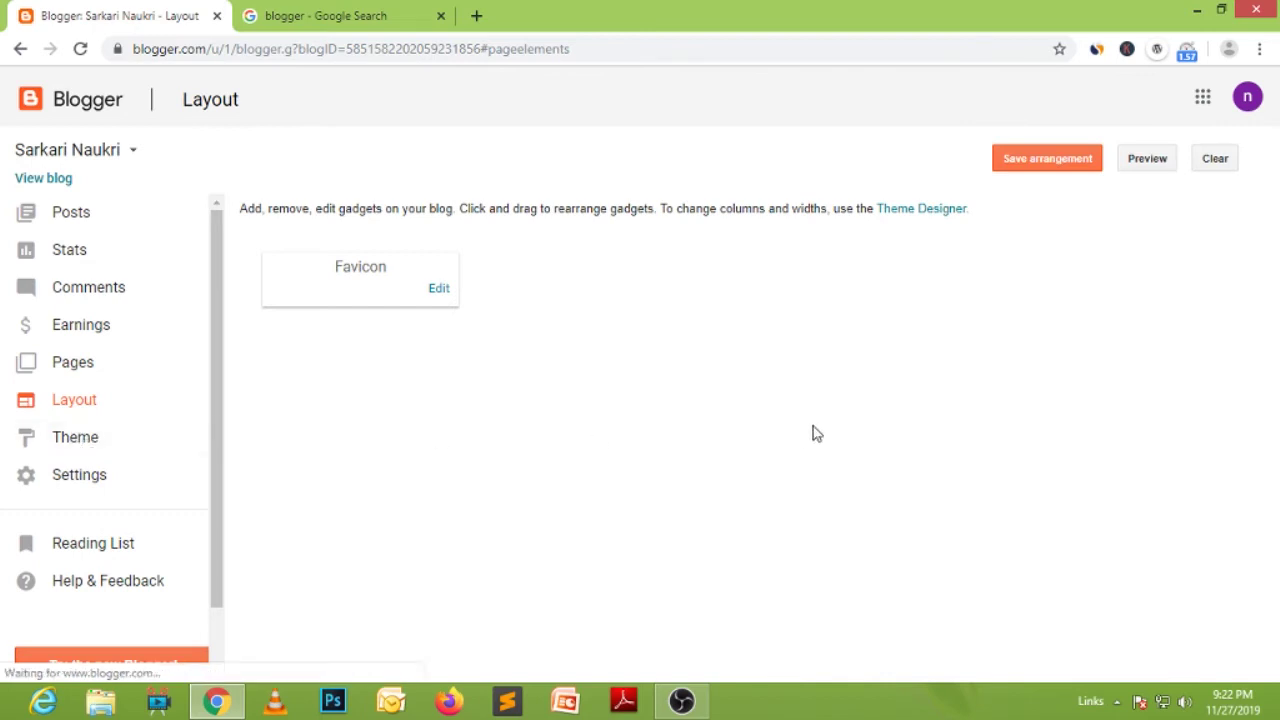
pyautogui.scroll(-1, 938, 375)
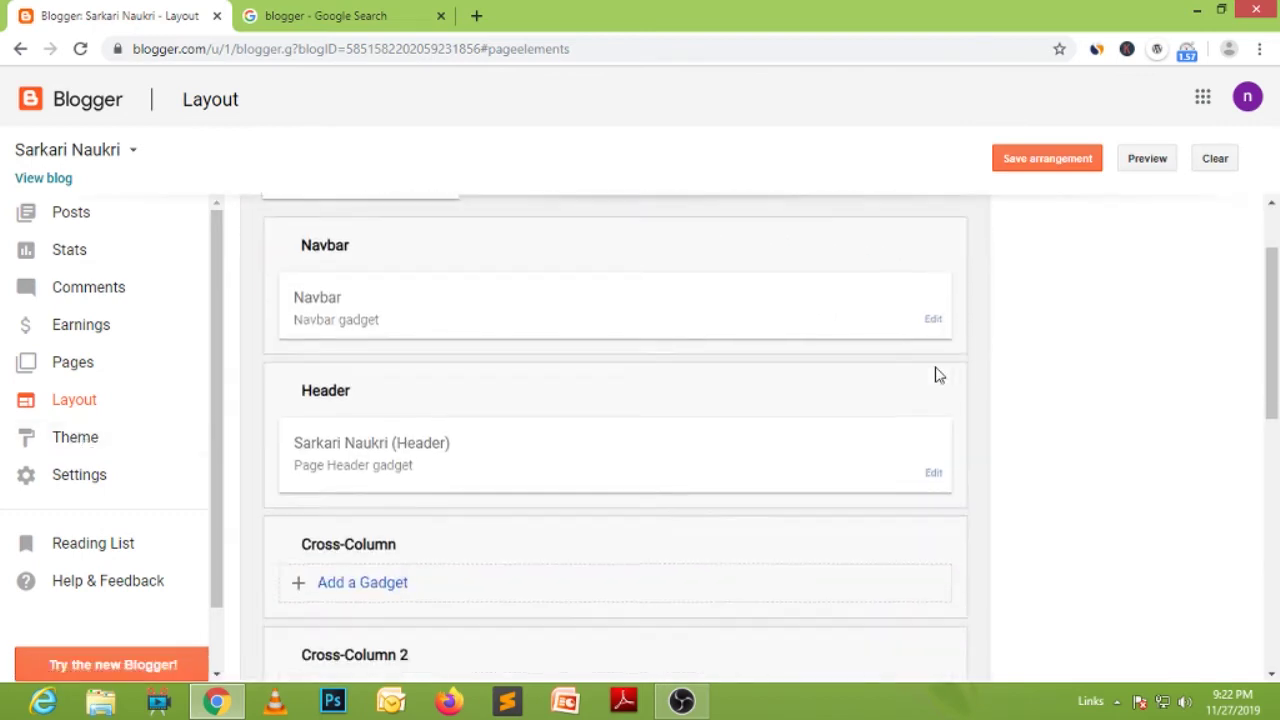
pyautogui.scroll(-7, 938, 375)
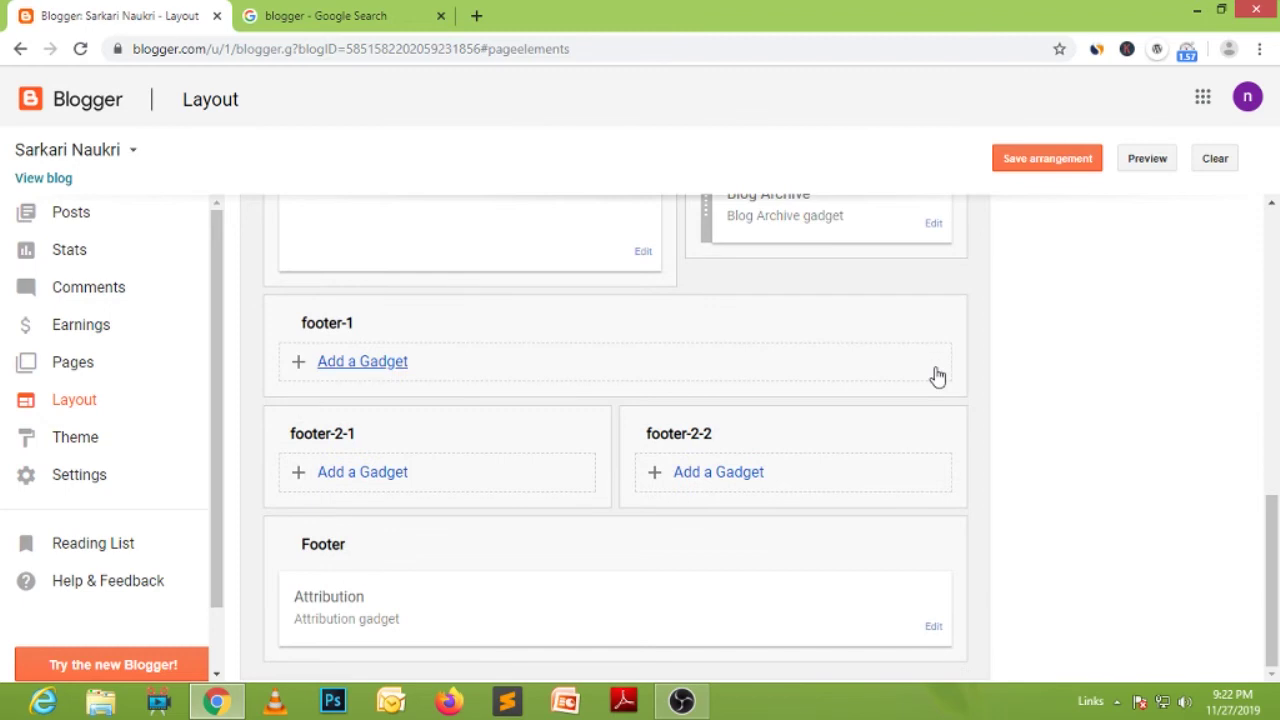
pyautogui.scroll(4, 840, 451)
pyautogui.scroll(5, 840, 453)
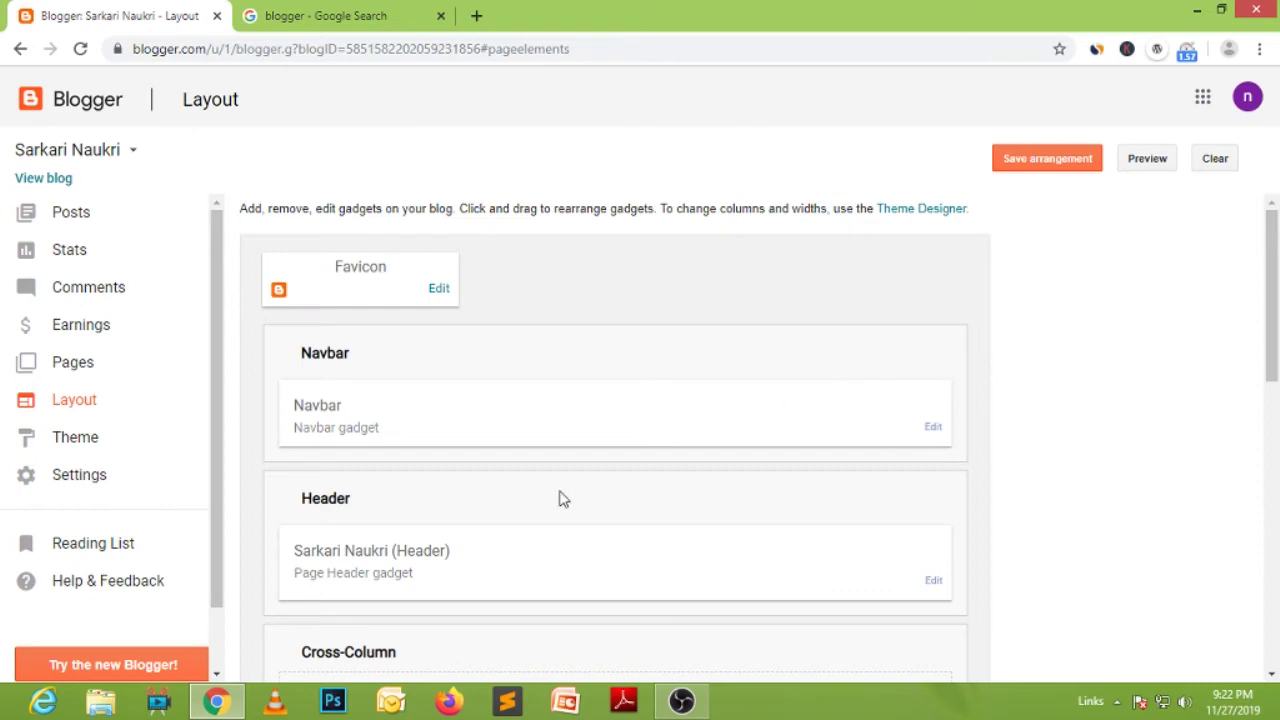
# Browse the blog's available themes, preview the black Awesome Inc. variant and apply it to the blog.
pyautogui.click(72, 442)
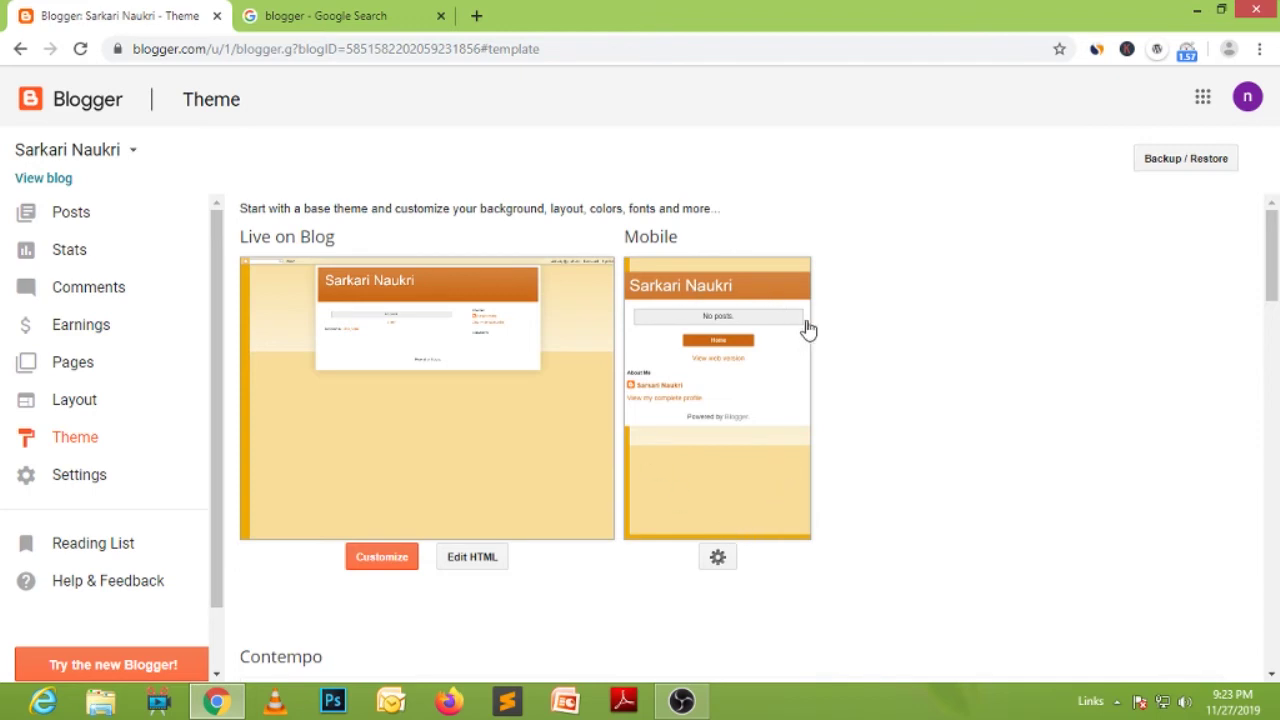
pyautogui.scroll(-4, 924, 349)
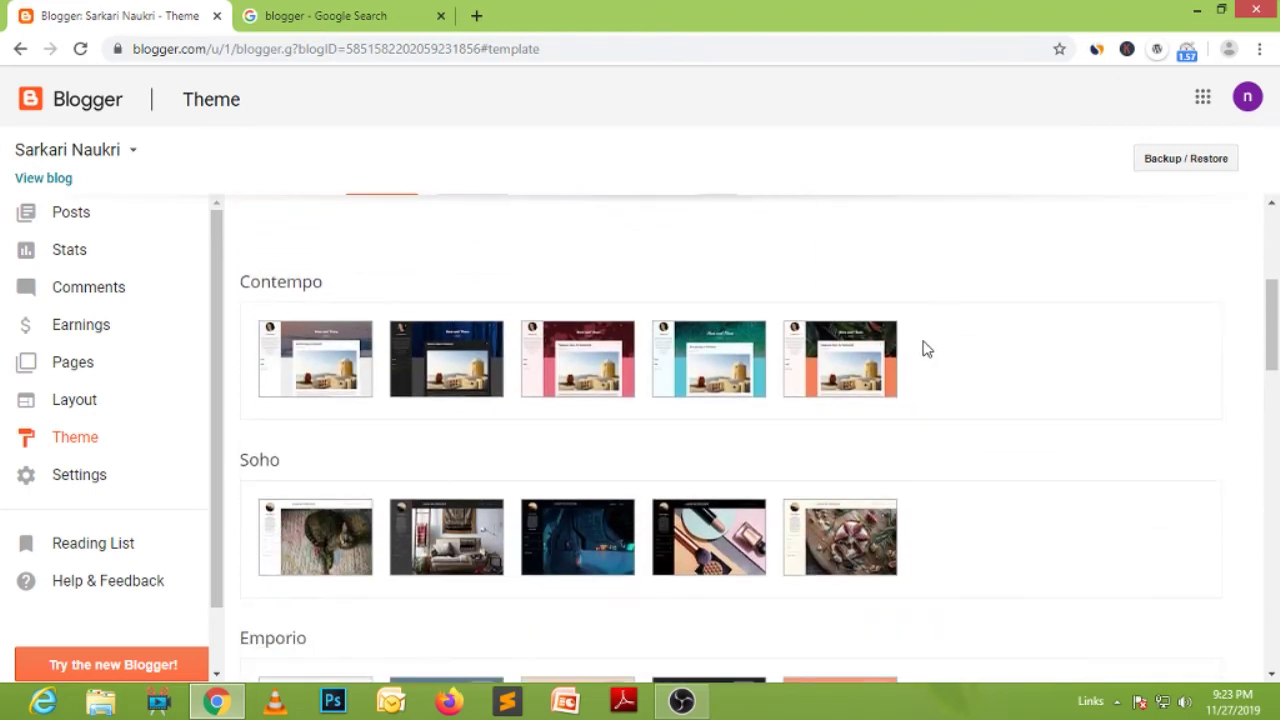
pyautogui.scroll(-4, 510, 372)
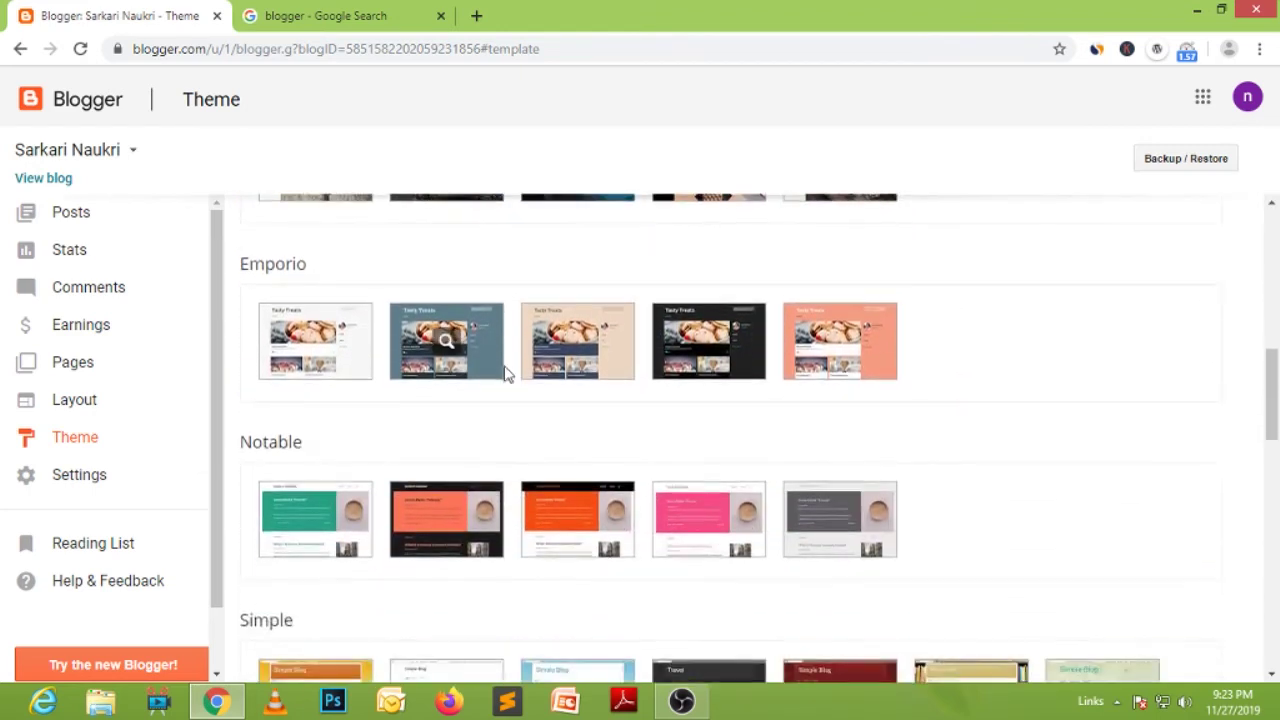
pyautogui.scroll(-2, 505, 373)
pyautogui.scroll(-5, 505, 378)
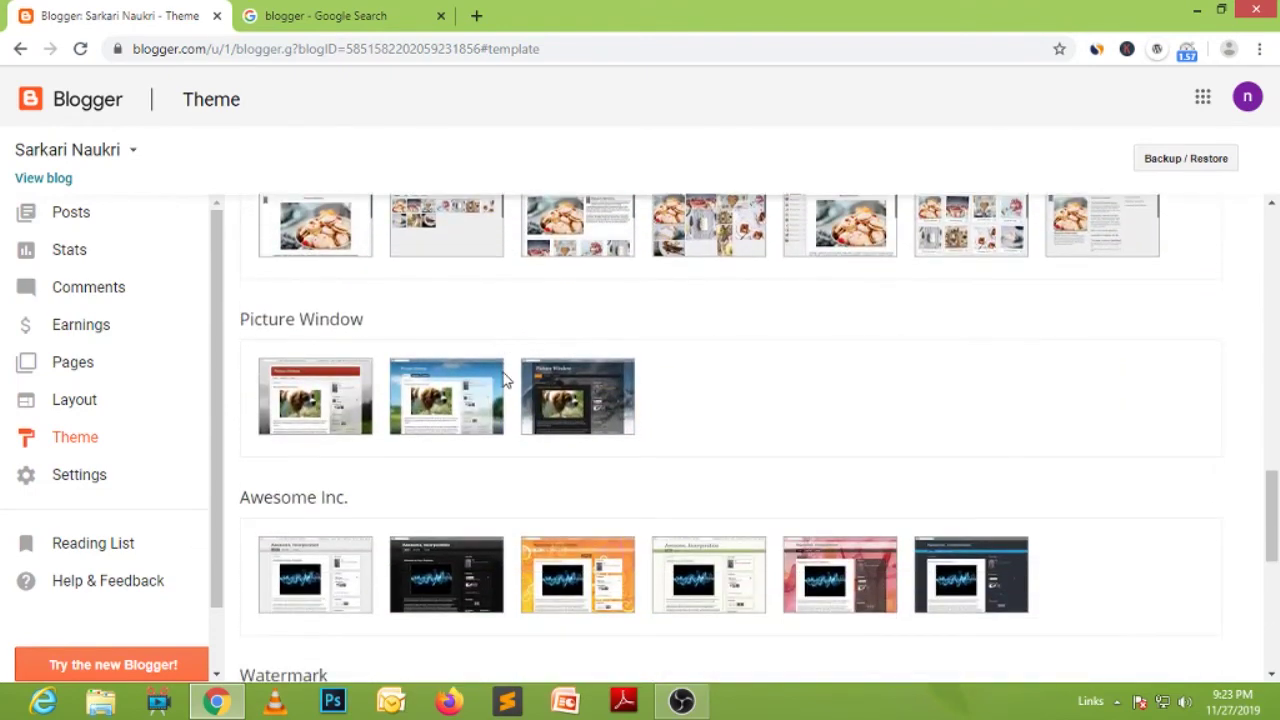
pyautogui.scroll(-5, 505, 378)
pyautogui.scroll(2, 505, 380)
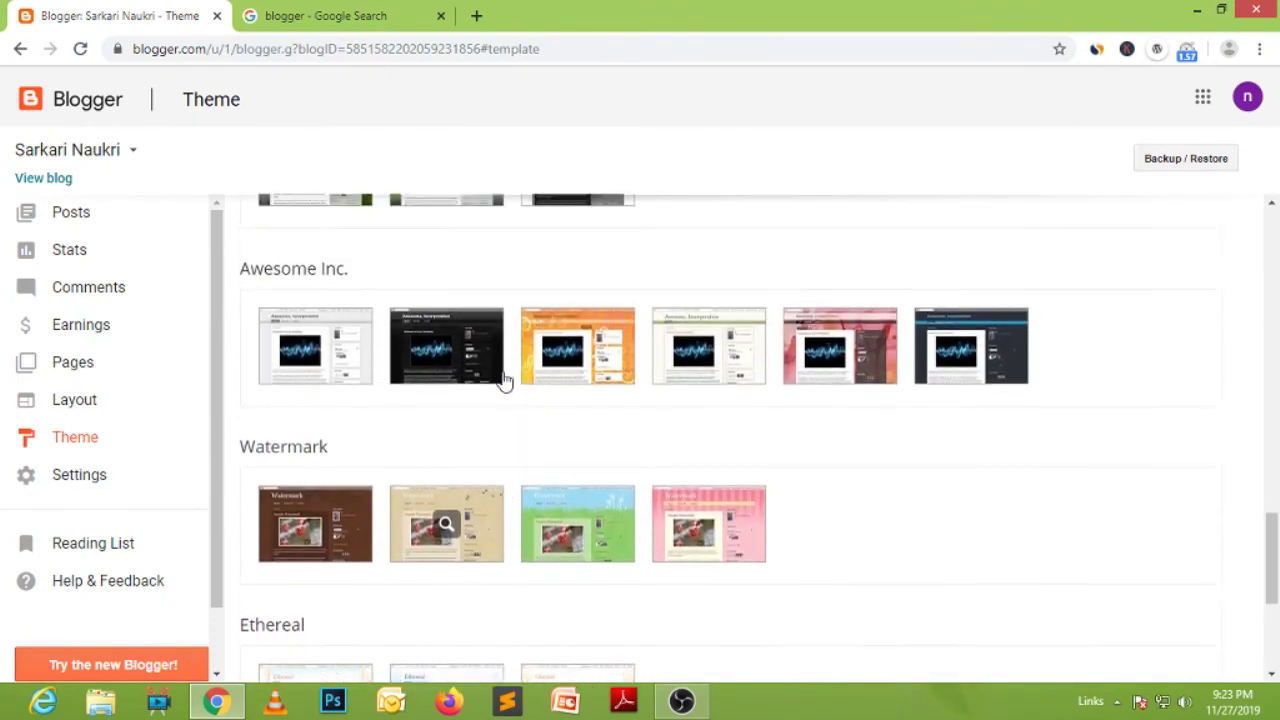
pyautogui.click(446, 390)
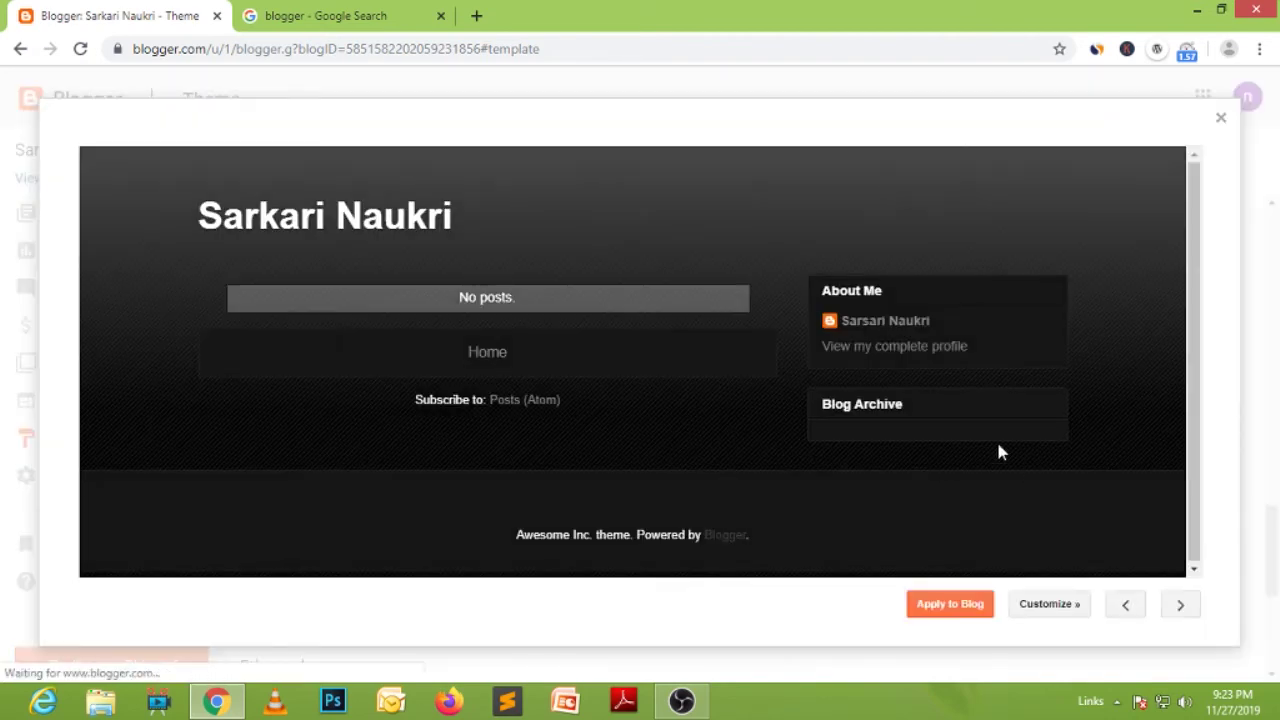
pyautogui.click(950, 612)
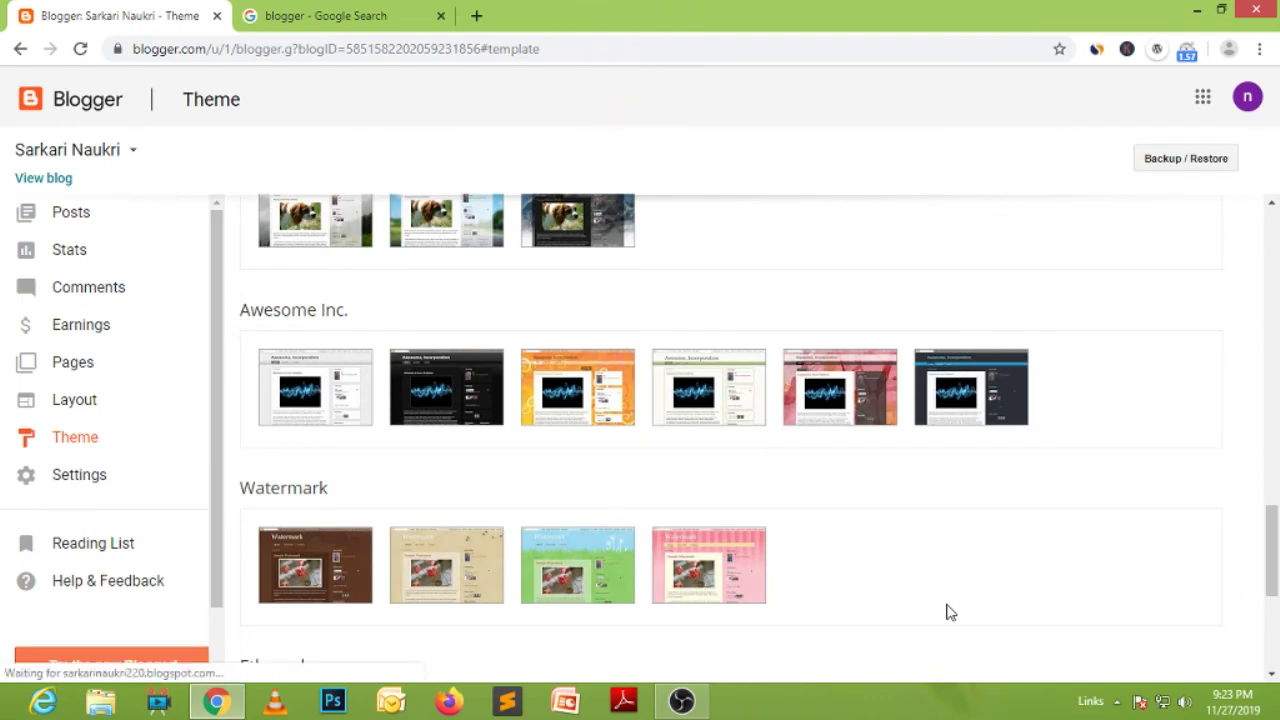
# View the live blog in a new browser tab to check the applied theme, and return to the theme page.
pyautogui.rightClick(55, 180)
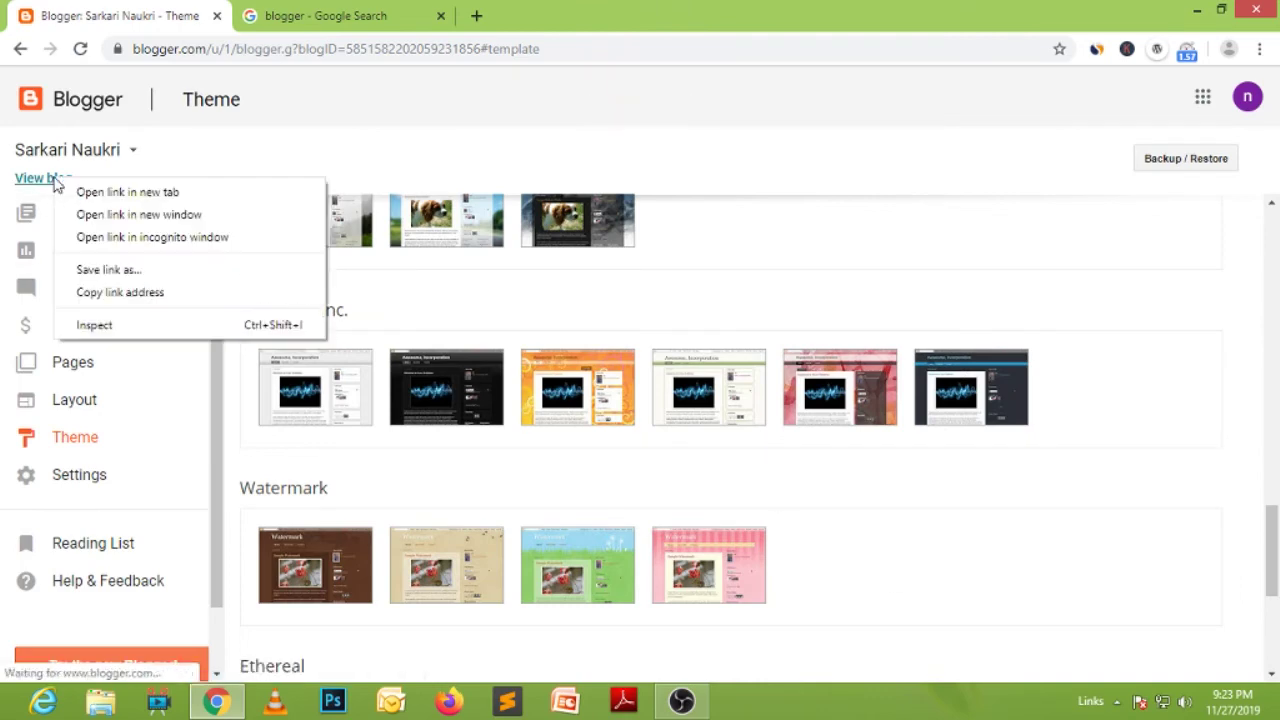
pyautogui.click(127, 192)
pyautogui.click(393, 22)
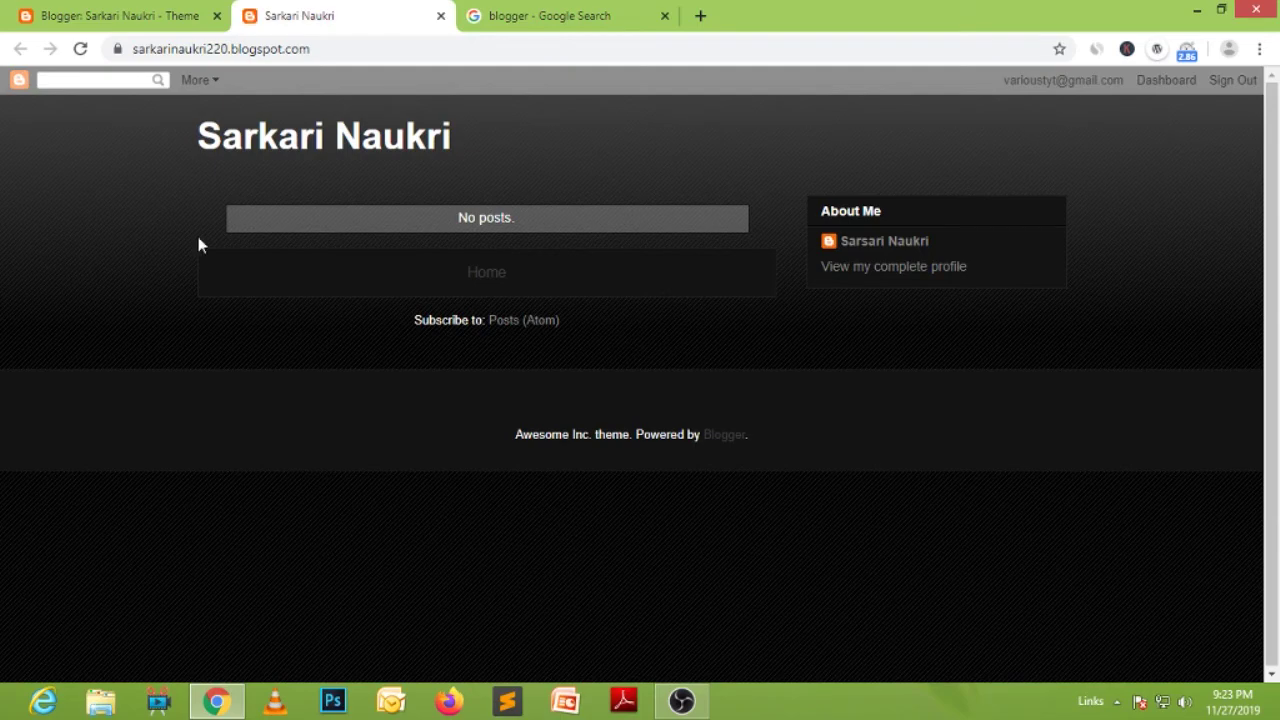
pyautogui.click(117, 14)
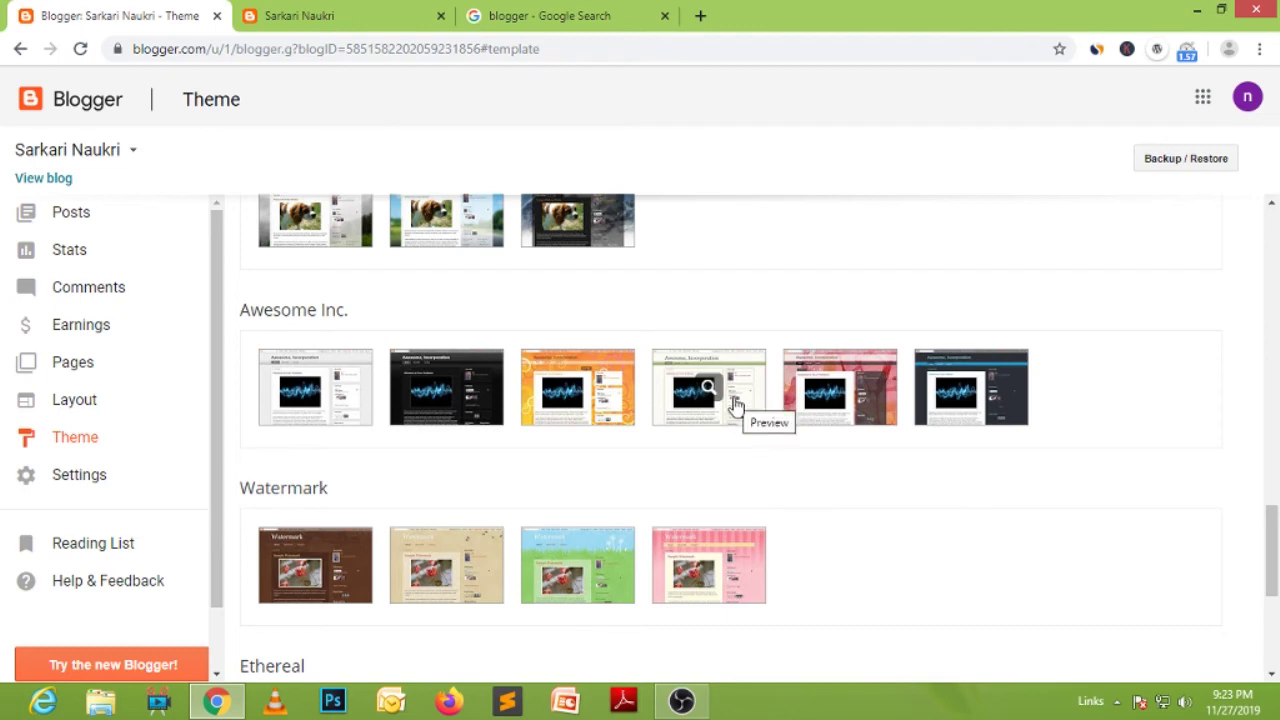
pyautogui.click(403, 12)
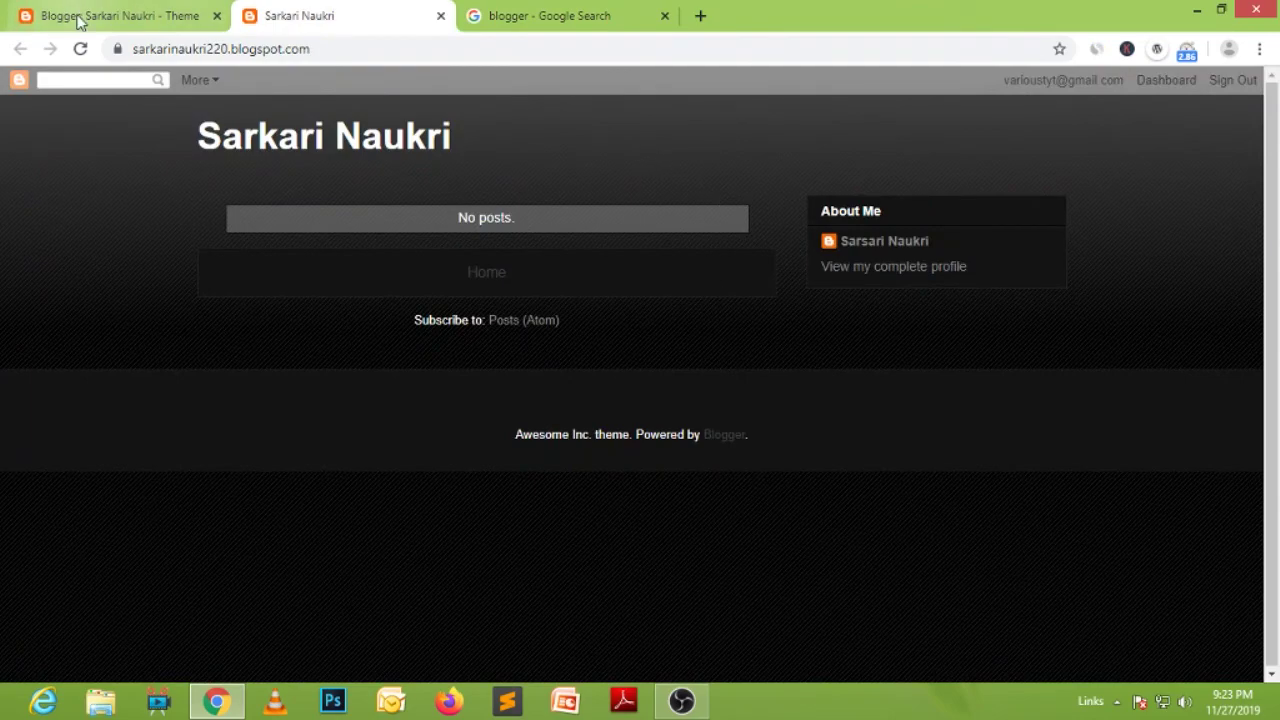
pyautogui.click(142, 20)
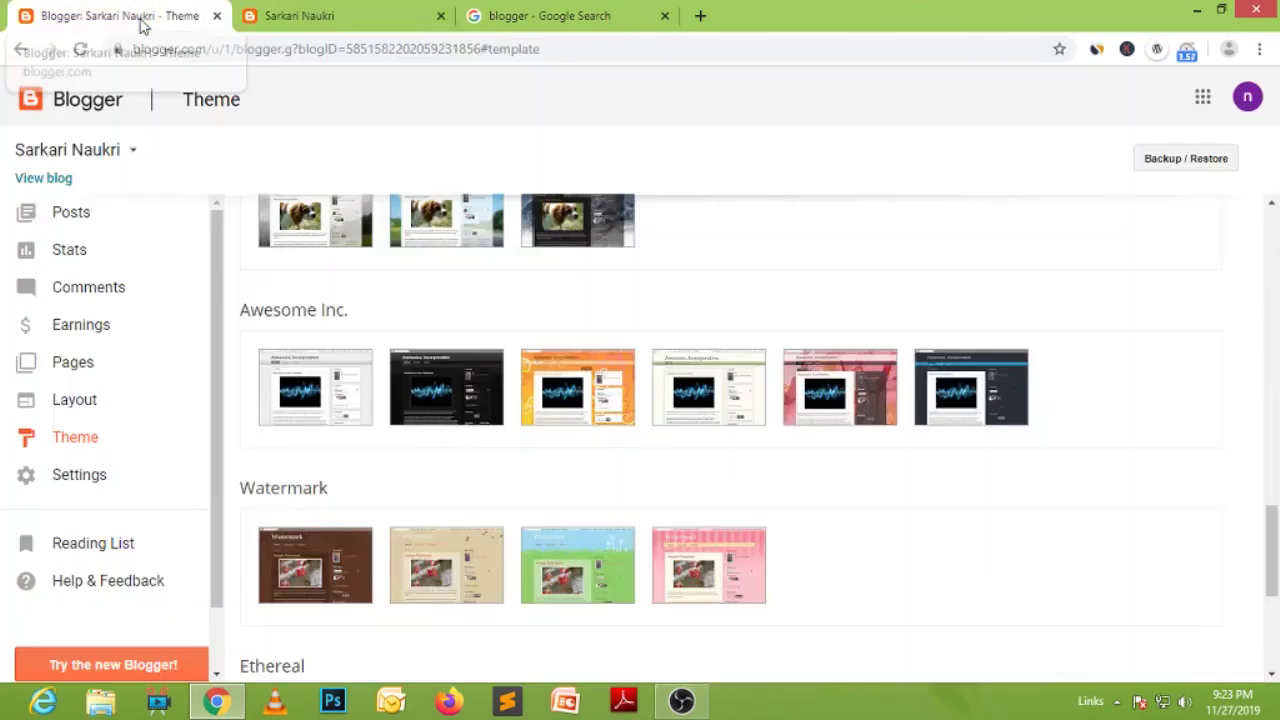
# Examine the blog's basic settings, including its blogspot address, HTTPS redirect and author and reader permissions.
pyautogui.click(68, 477)
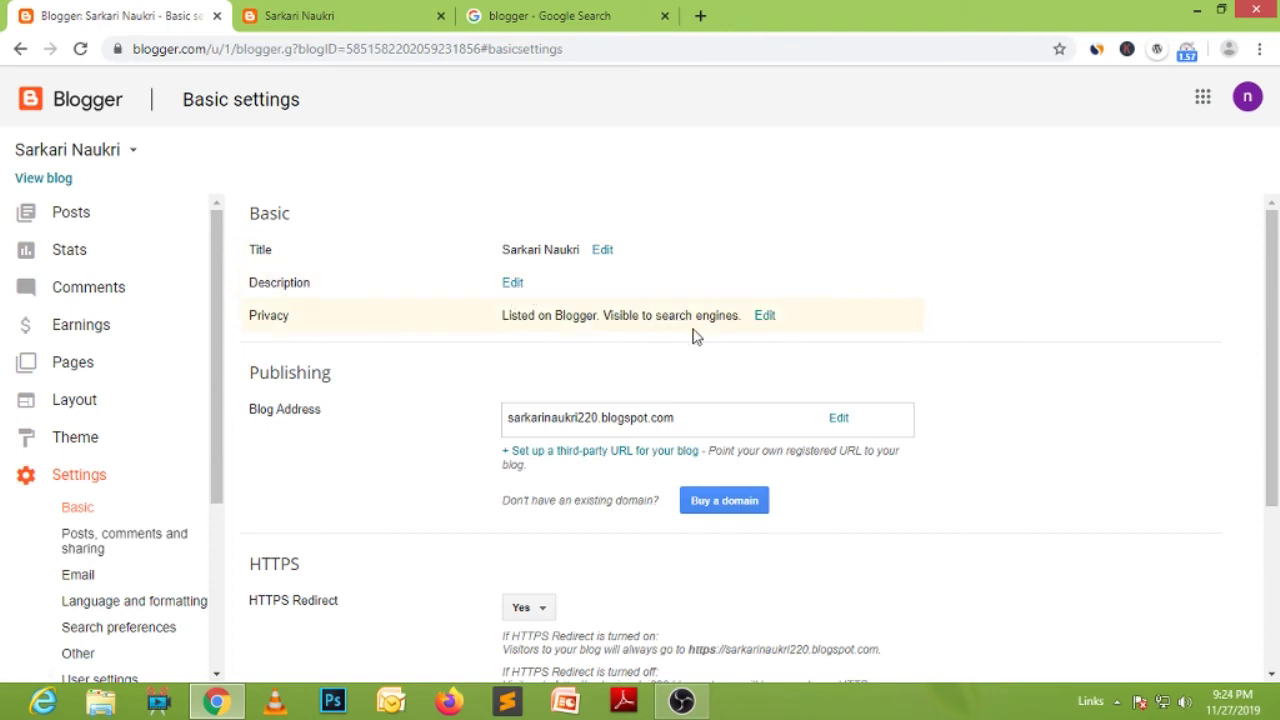
pyautogui.scroll(-2, 1003, 317)
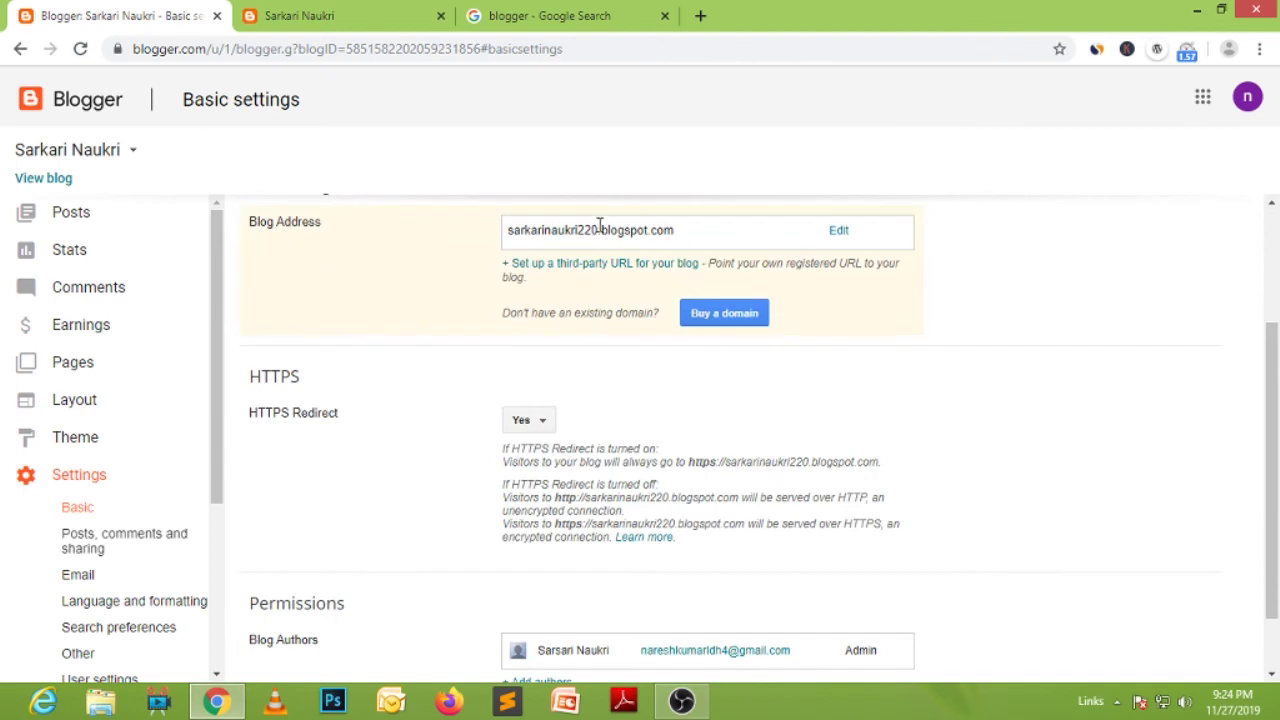
pyautogui.moveTo(599, 230); pyautogui.dragTo(462, 234)
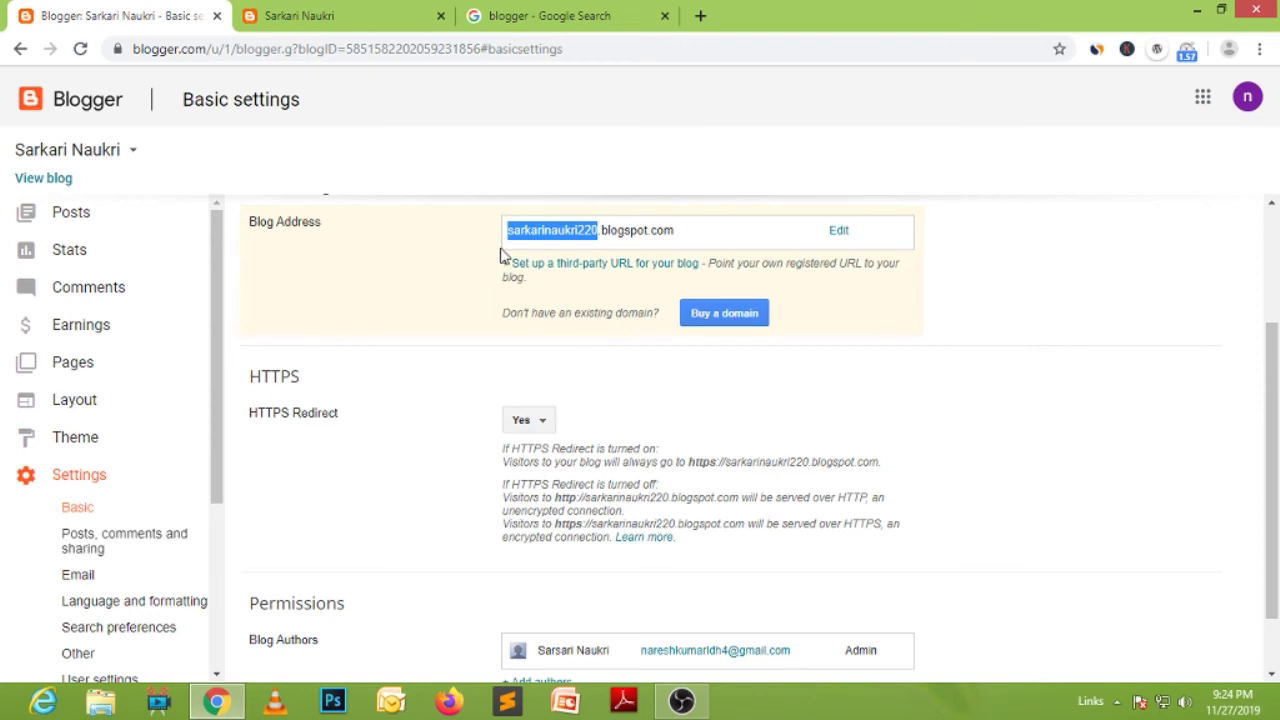
pyautogui.click(587, 231)
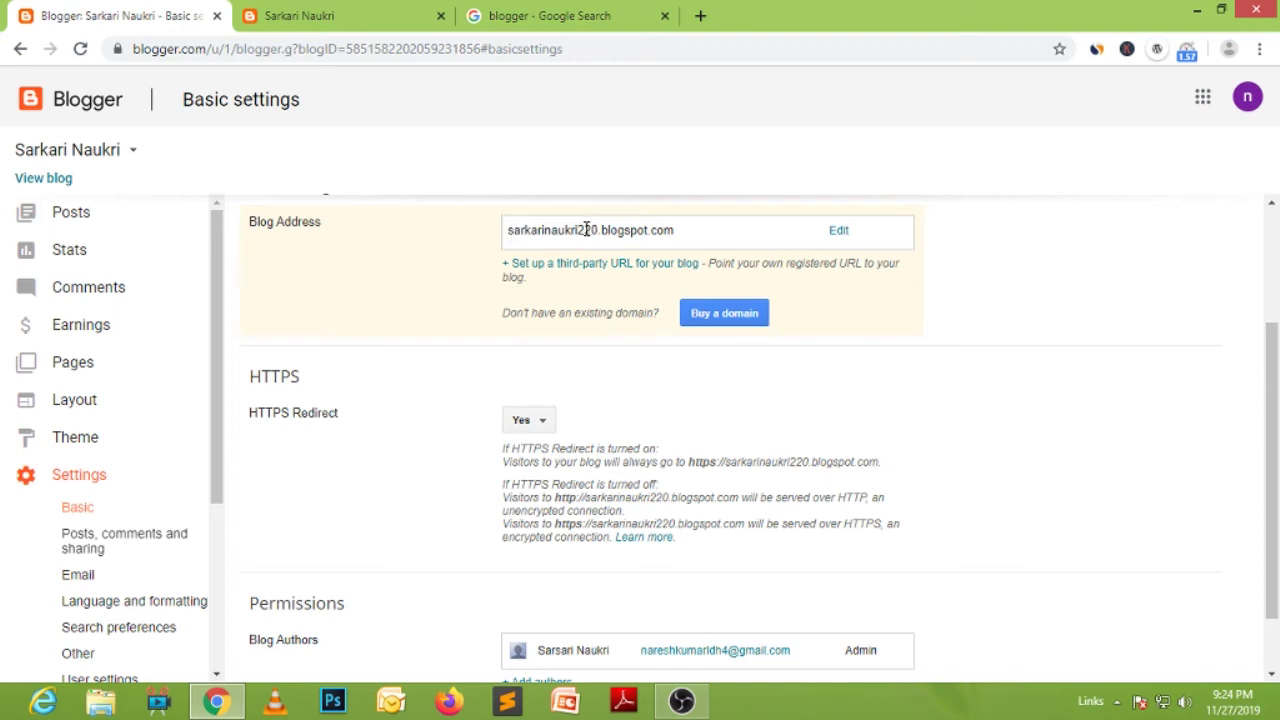
pyautogui.moveTo(587, 229); pyautogui.dragTo(504, 231)
pyautogui.click(598, 230)
pyautogui.moveTo(598, 230); pyautogui.dragTo(506, 231)
pyautogui.click(563, 251)
pyautogui.moveTo(596, 229); pyautogui.dragTo(487, 230)
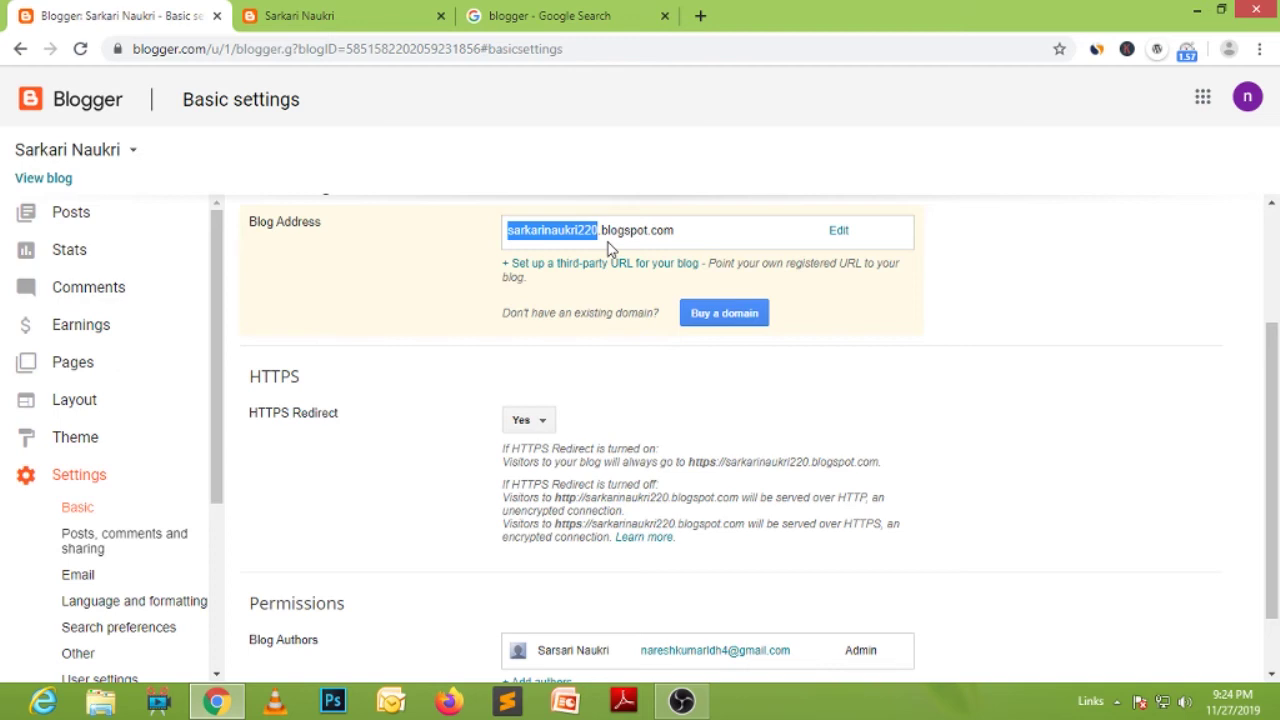
pyautogui.scroll(-1, 737, 403)
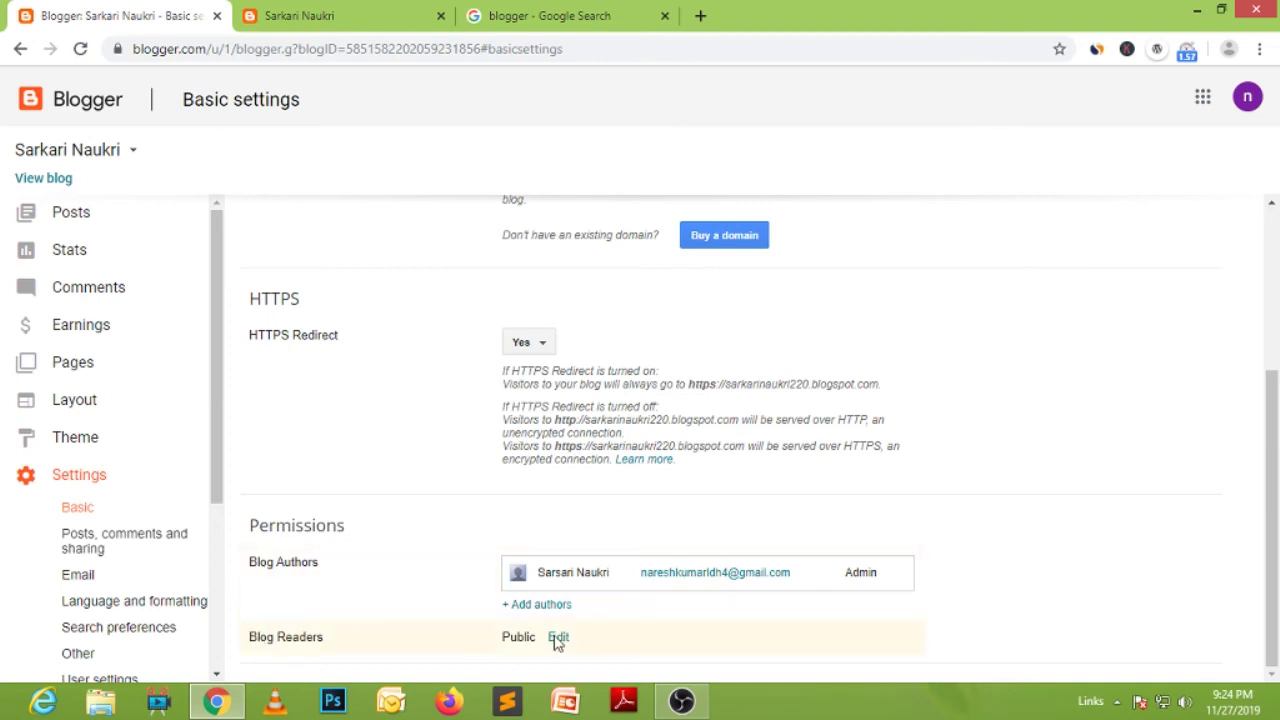
# Look through the posts, comments and sharing settings, the email settings, and the language and formatting settings.
pyautogui.click(112, 550)
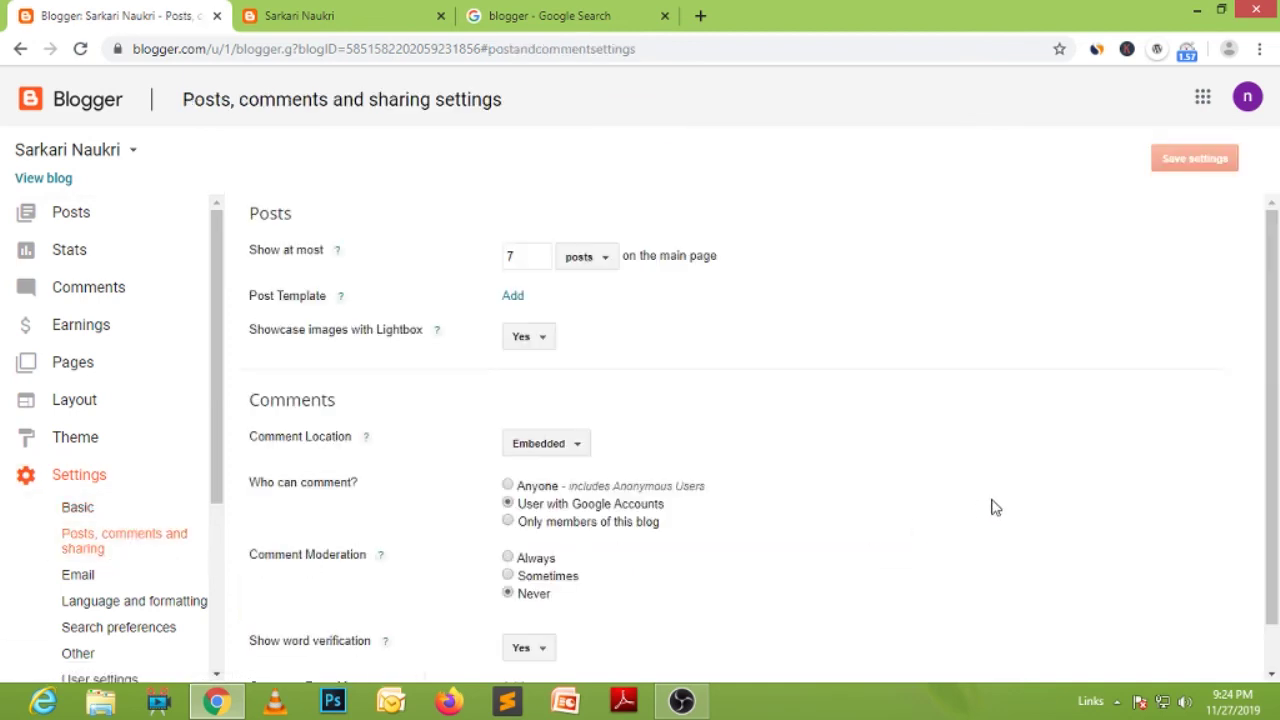
pyautogui.scroll(-1, 910, 492)
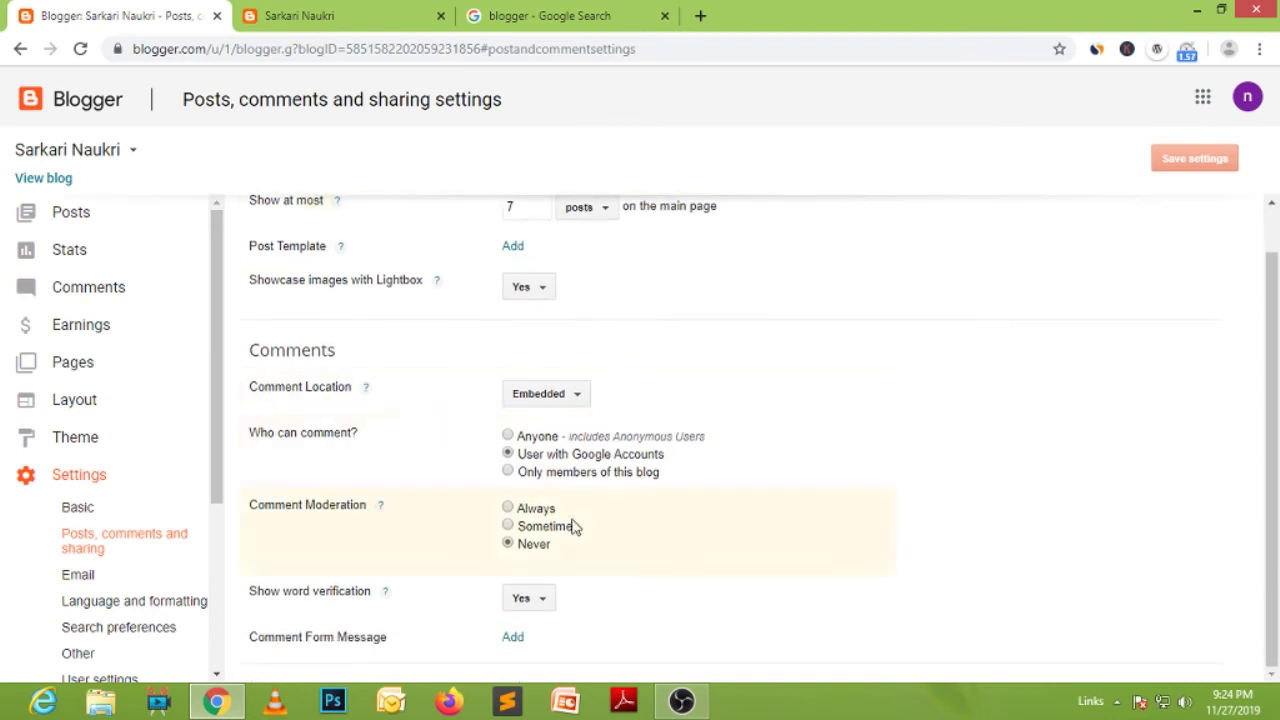
pyautogui.click(78, 574)
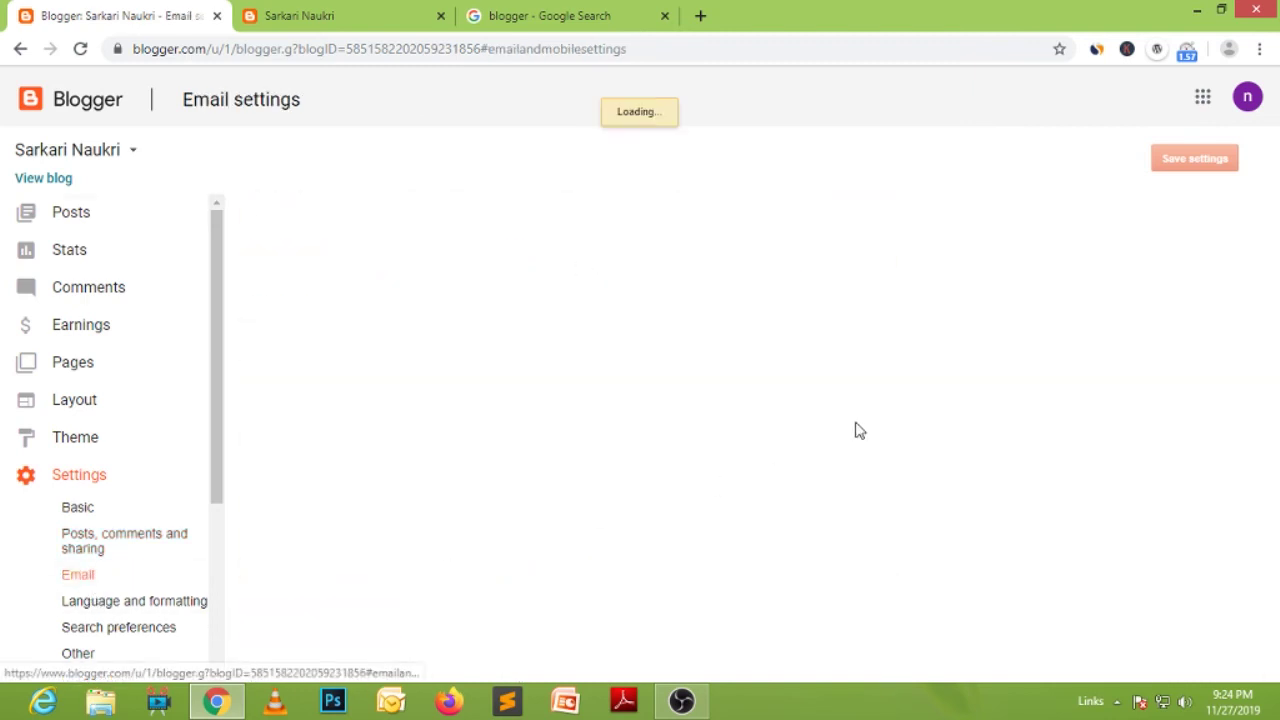
pyautogui.click(167, 604)
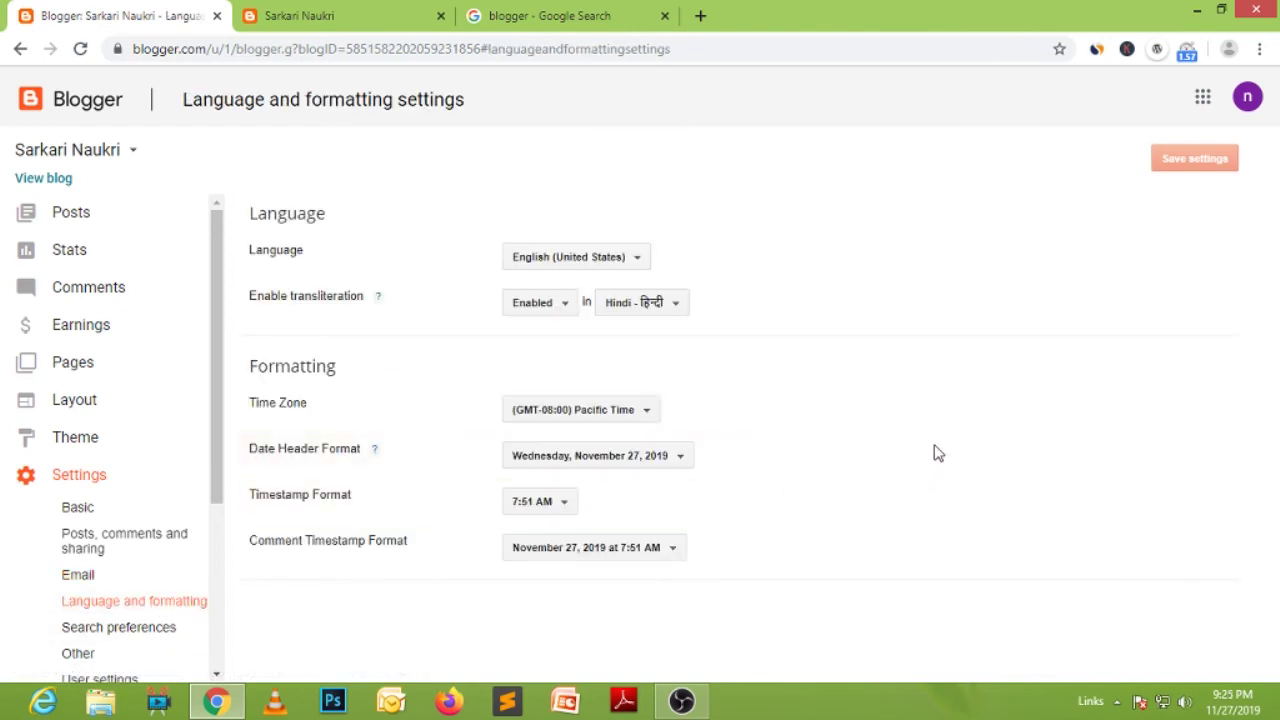
# Open the search preferences and examine the crawlers and indexing section.
pyautogui.click(165, 627)
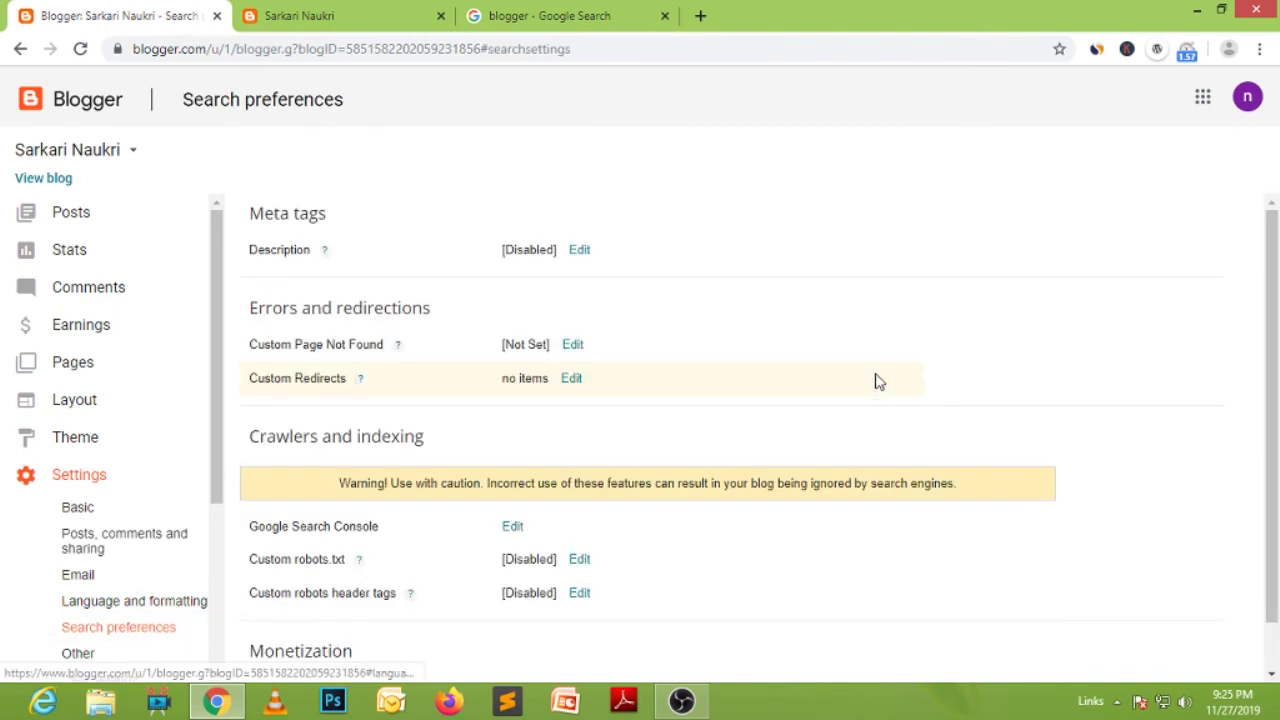
pyautogui.scroll(-1, 877, 382)
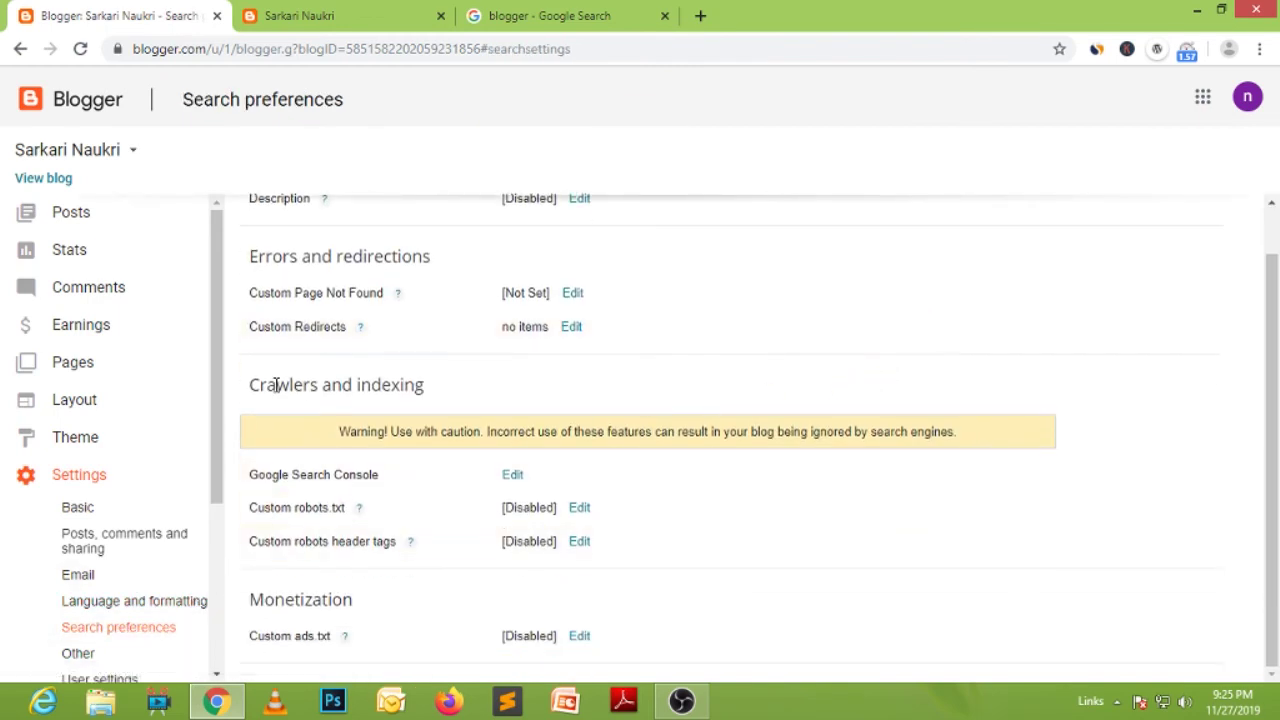
pyautogui.moveTo(262, 385); pyautogui.dragTo(418, 397)
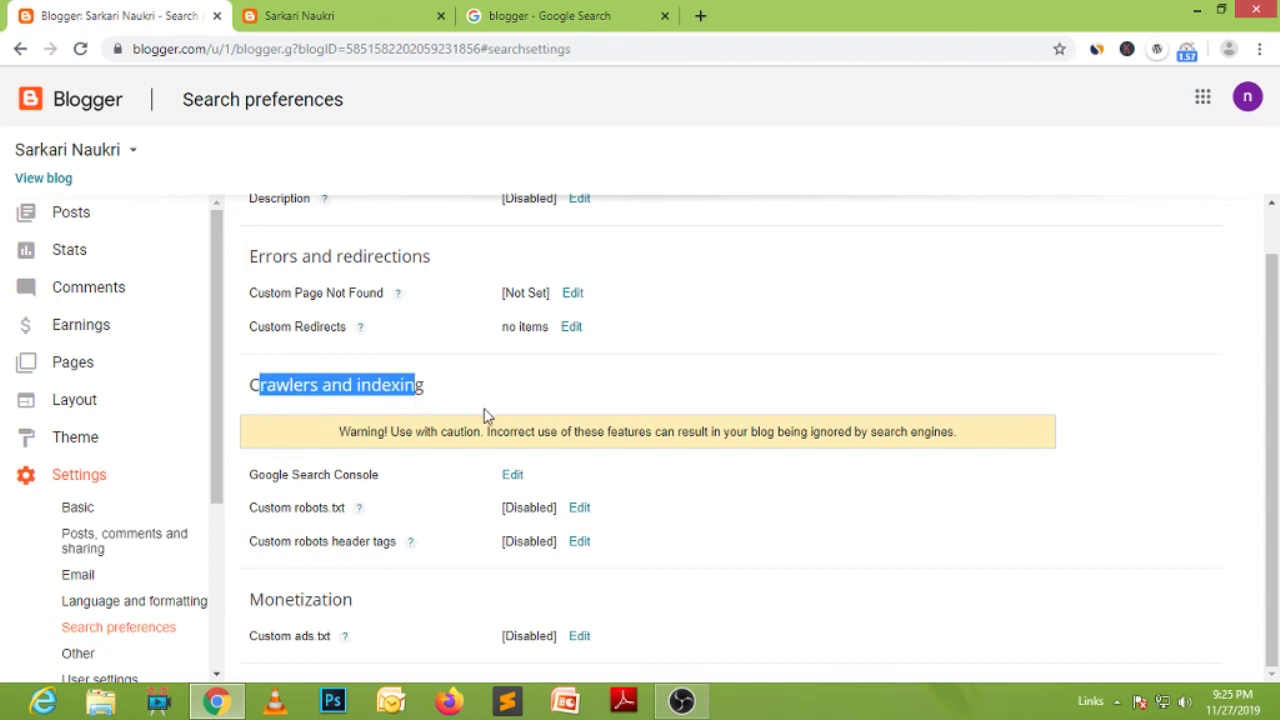
pyautogui.click(440, 397)
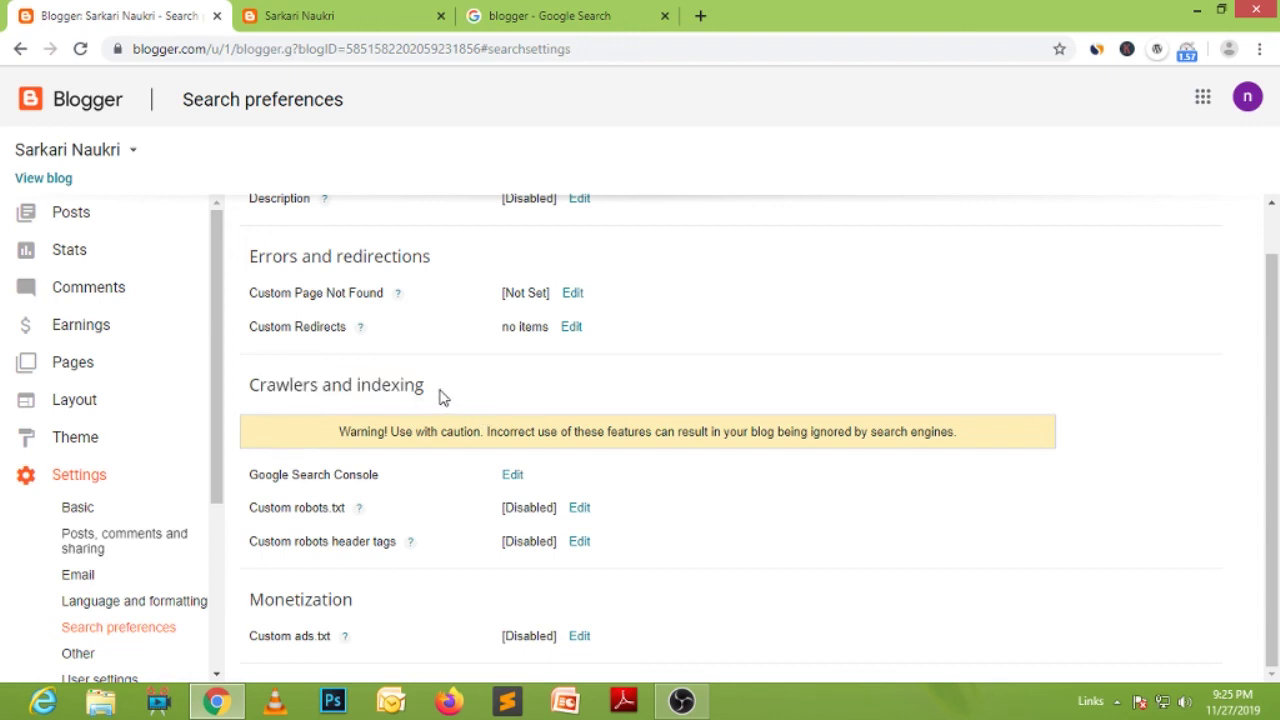
pyautogui.moveTo(424, 386); pyautogui.dragTo(251, 382)
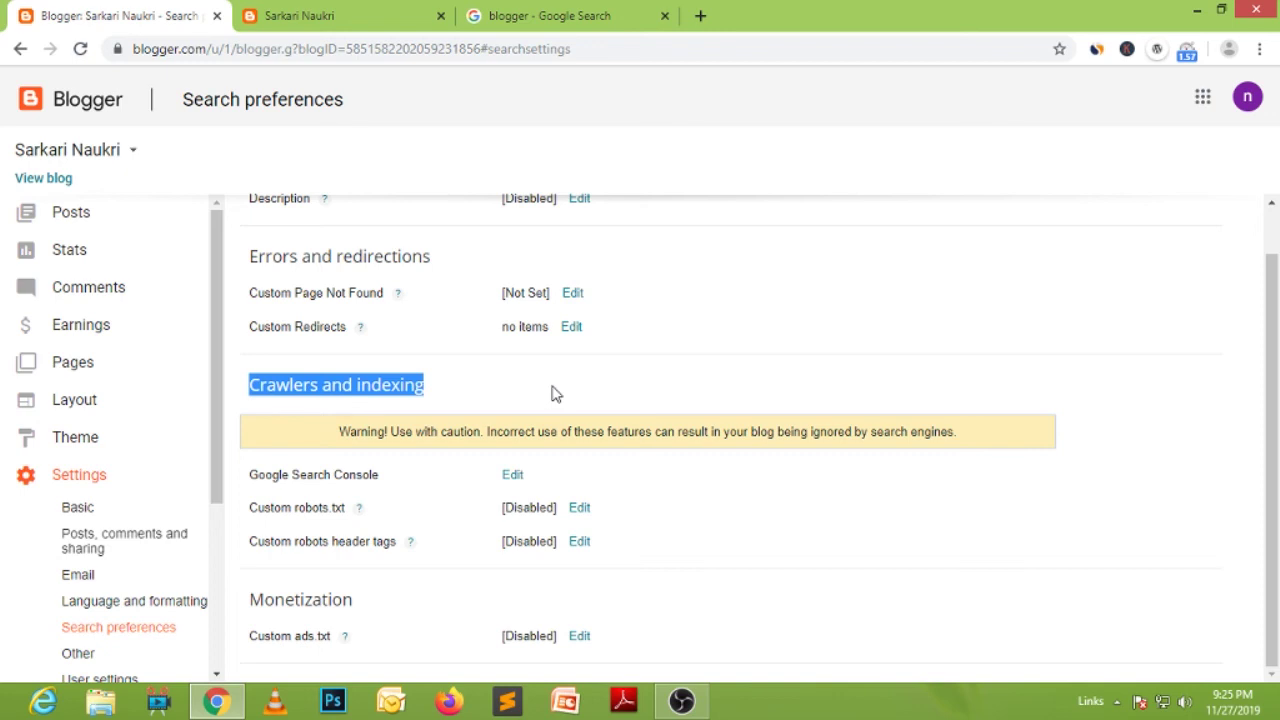
# Review the Other settings, including site feed and Google Analytics, and open the user settings.
pyautogui.click(80, 657)
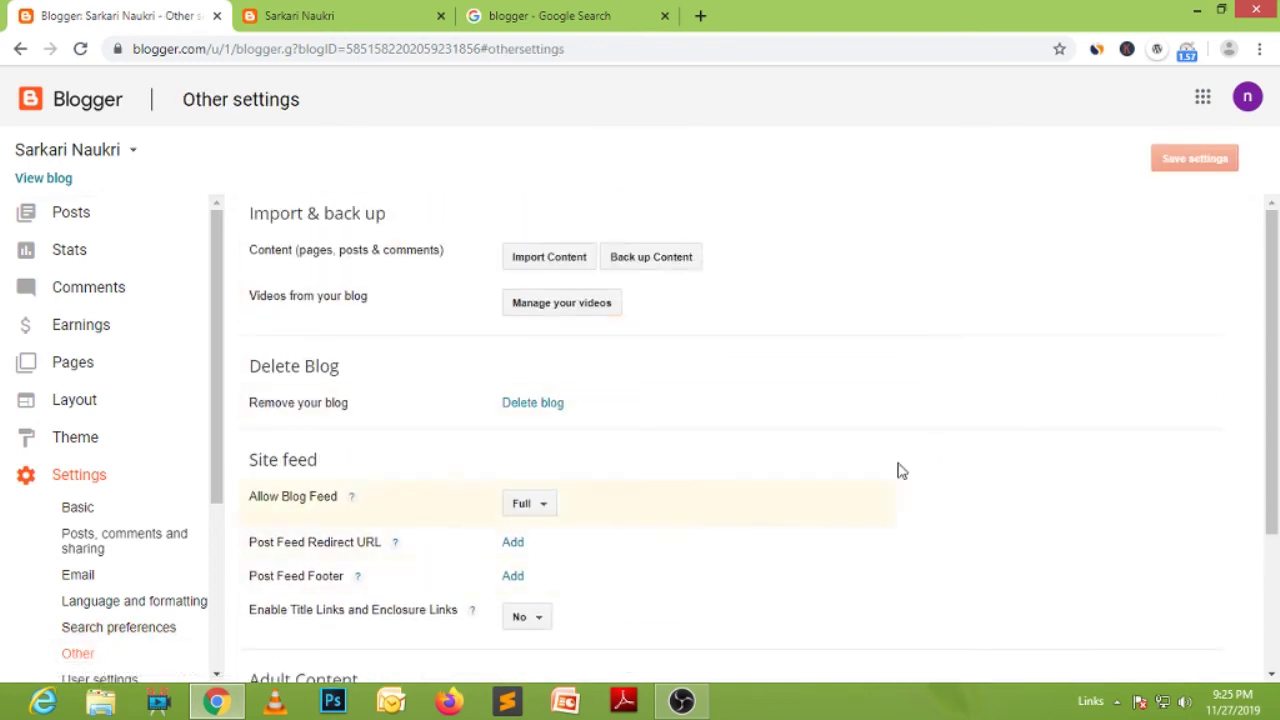
pyautogui.scroll(-2, 960, 460)
pyautogui.moveTo(214, 471); pyautogui.dragTo(218, 558)
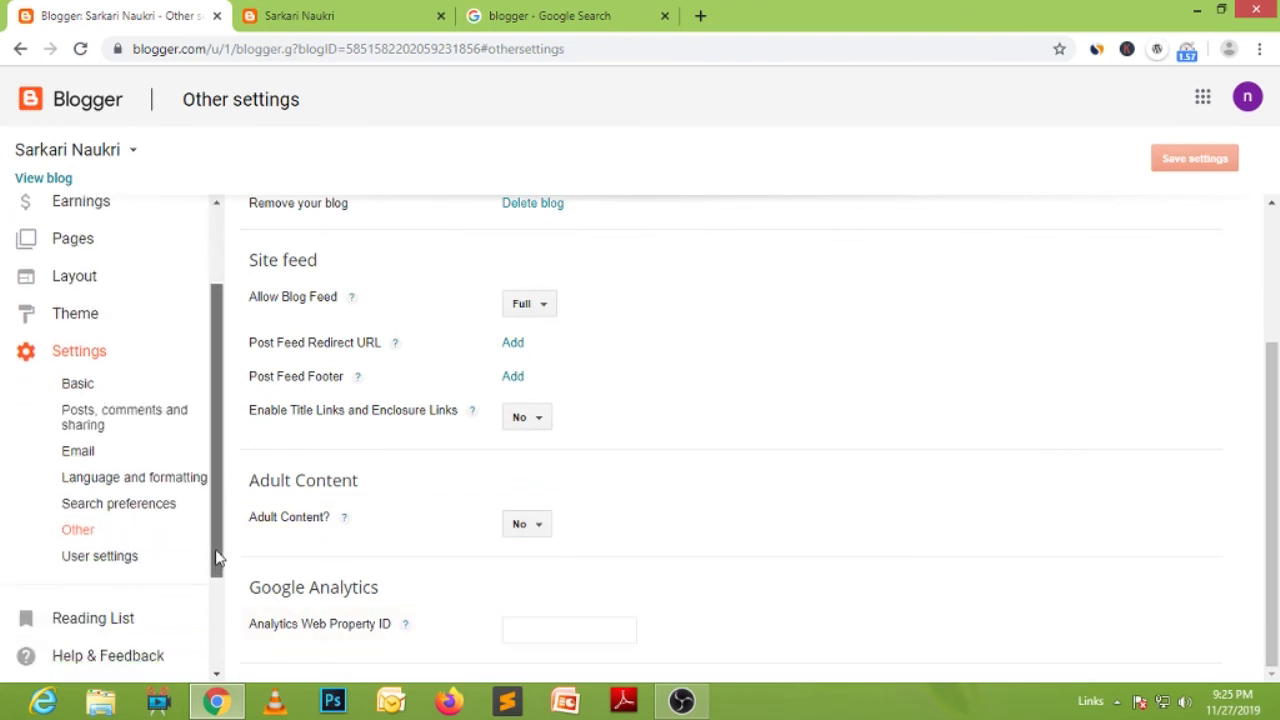
pyautogui.scroll(-1, 129, 531)
pyautogui.click(114, 512)
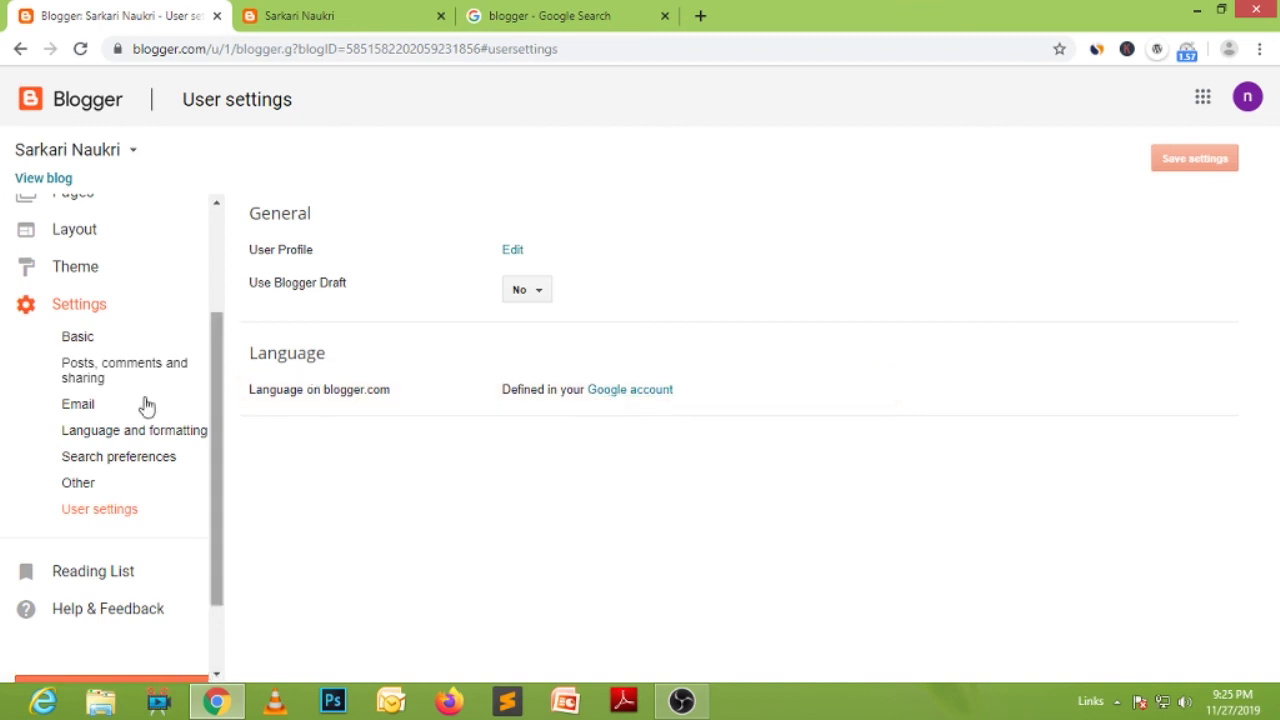
pyautogui.scroll(2, 120, 405)
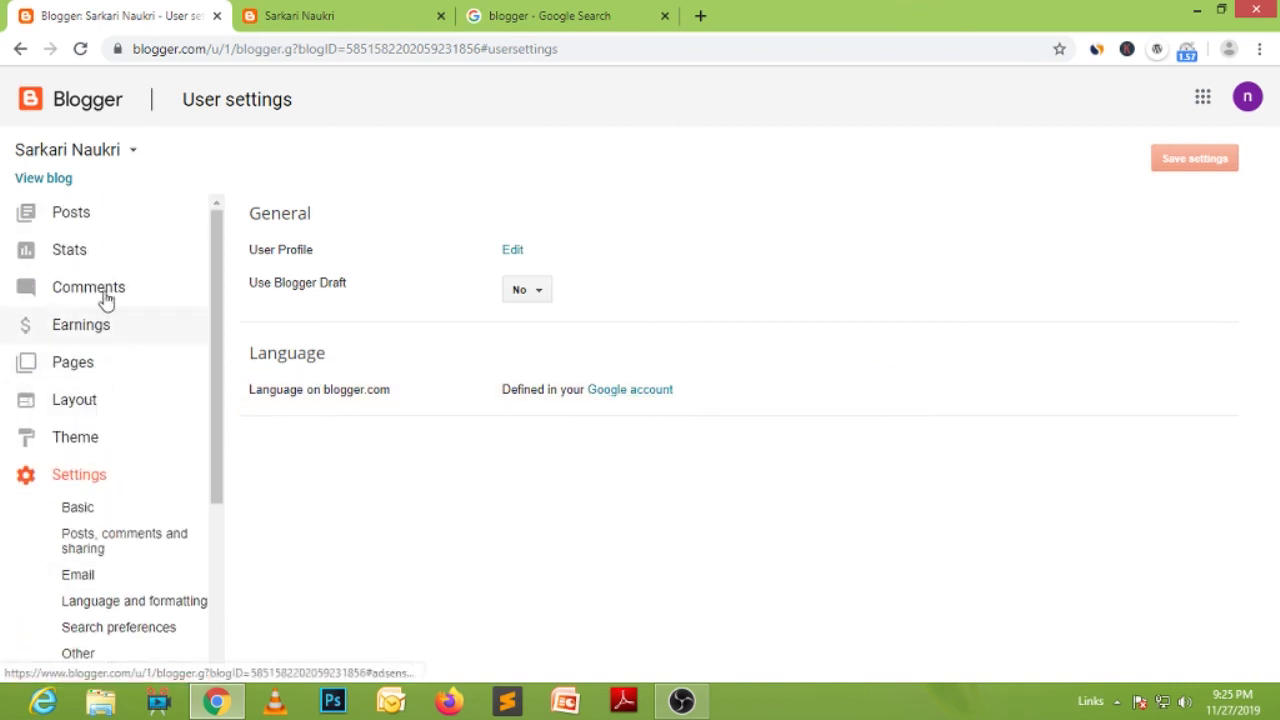